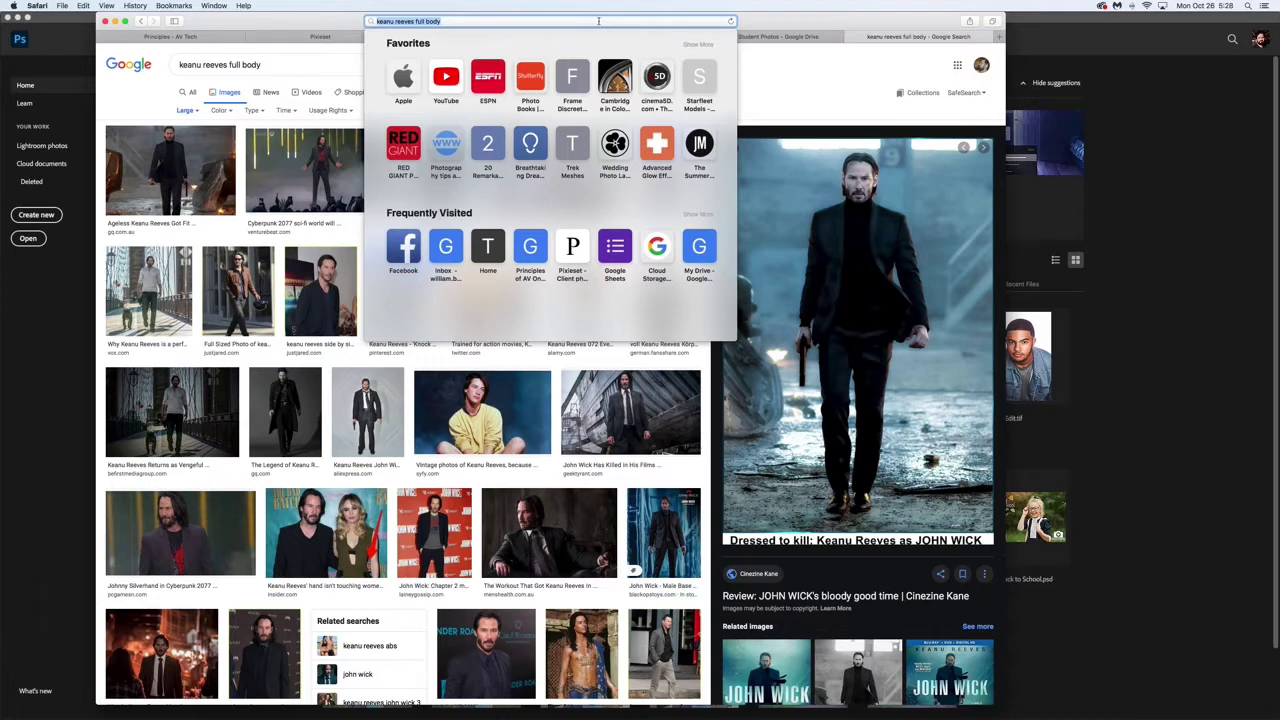
- Search Google for "explosion" and look through the image results
text(exp)
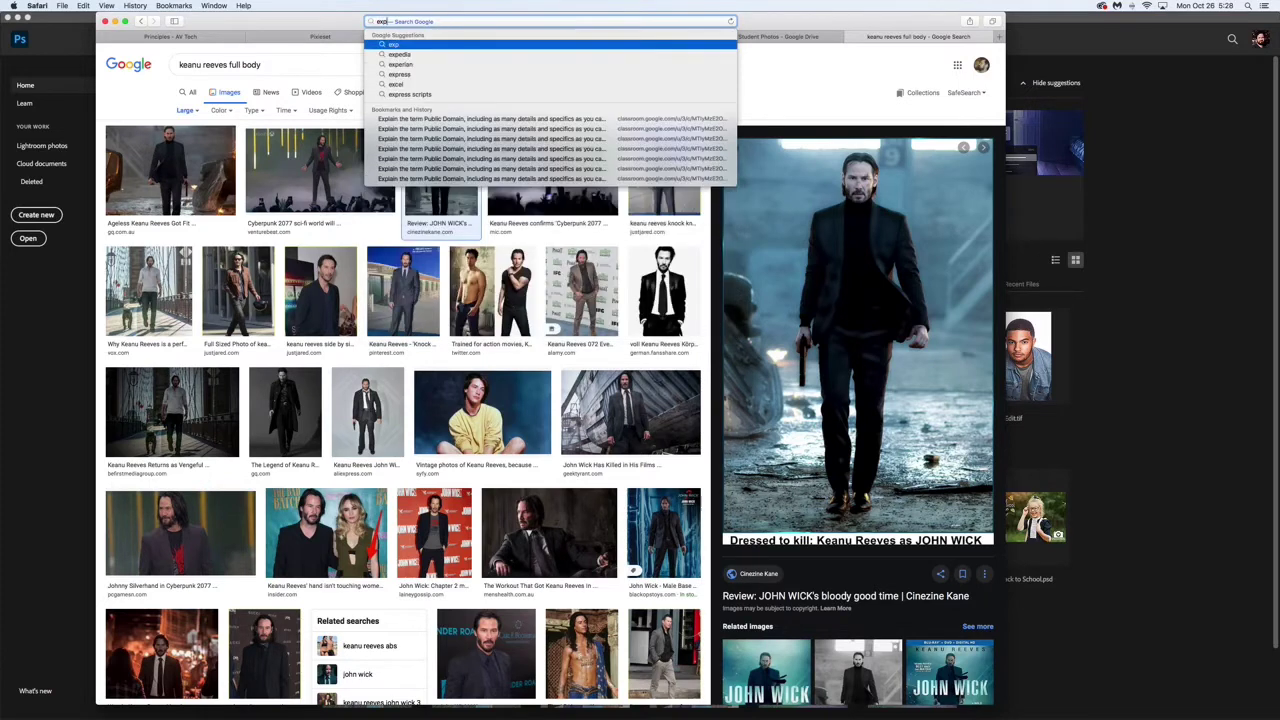
text(losion)
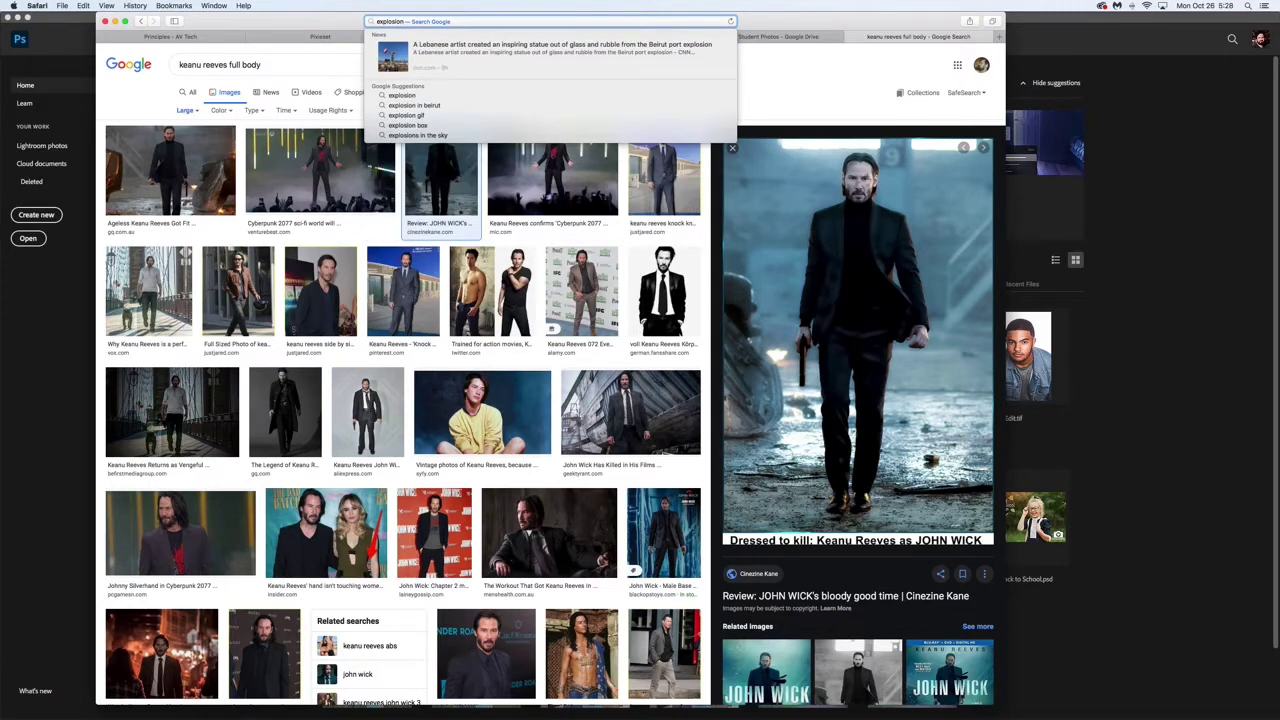
key(Return)
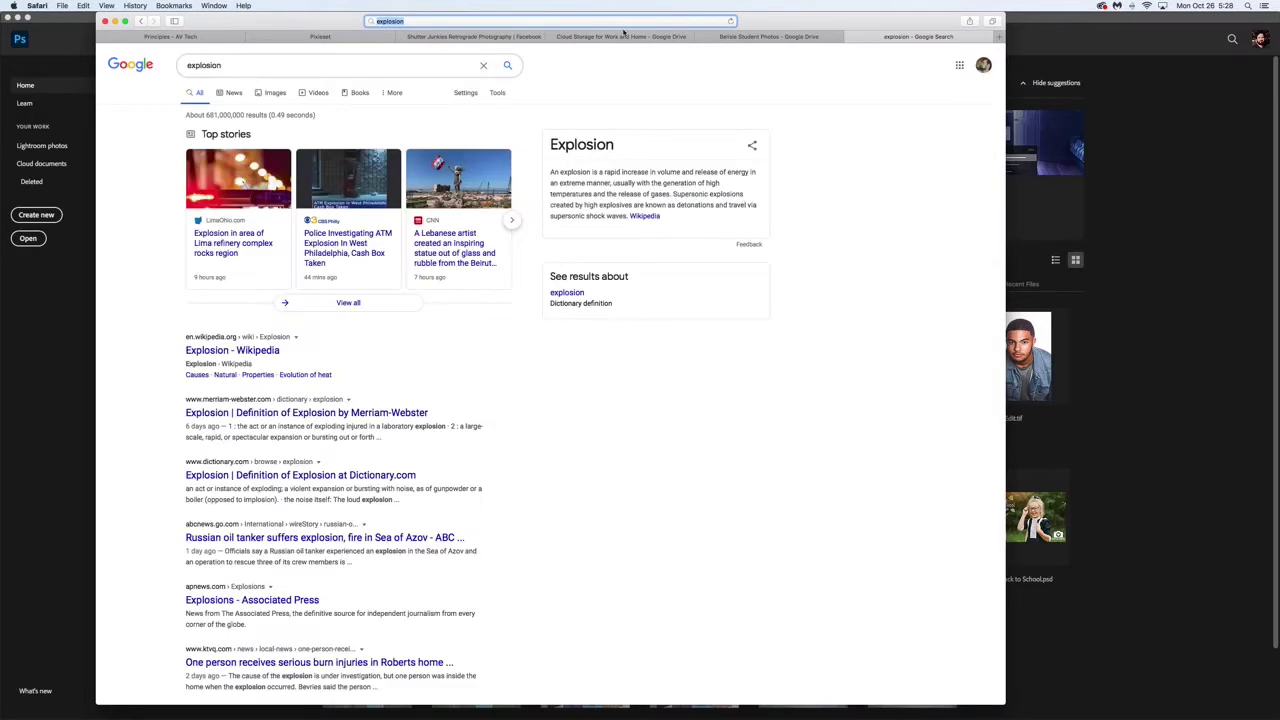
click(264, 95)
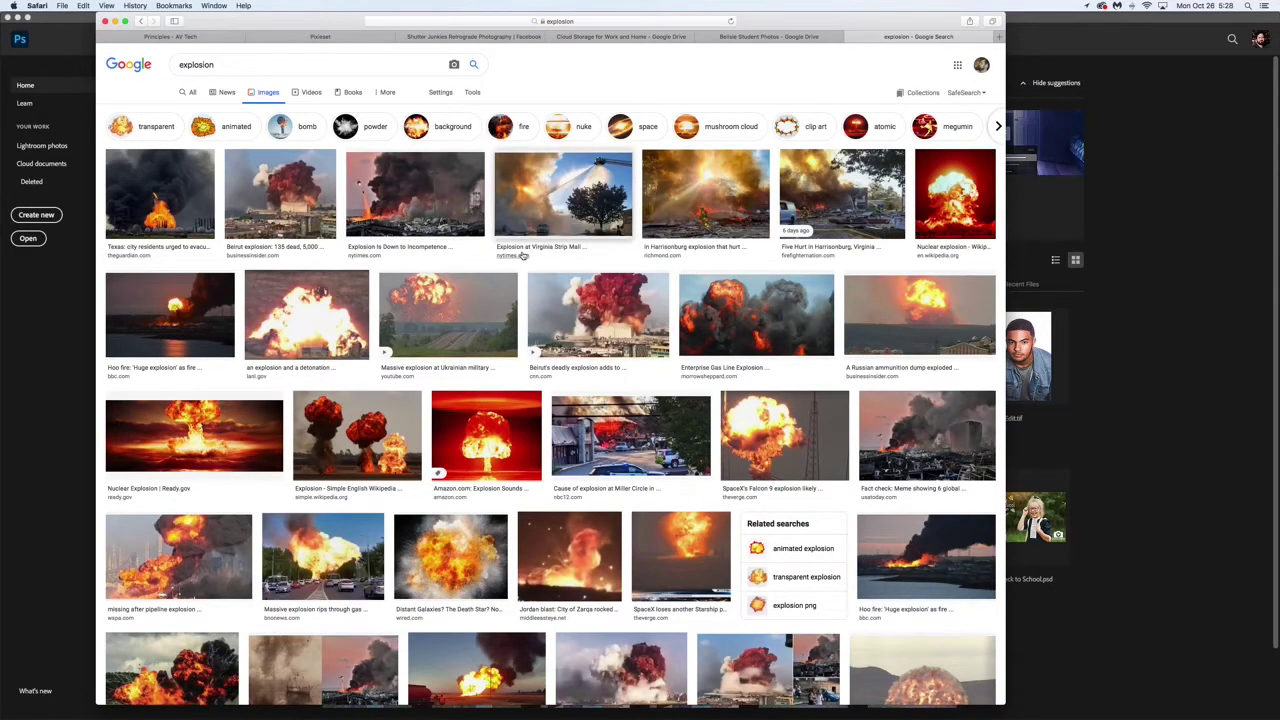
scroll(522, 256, down, 3)
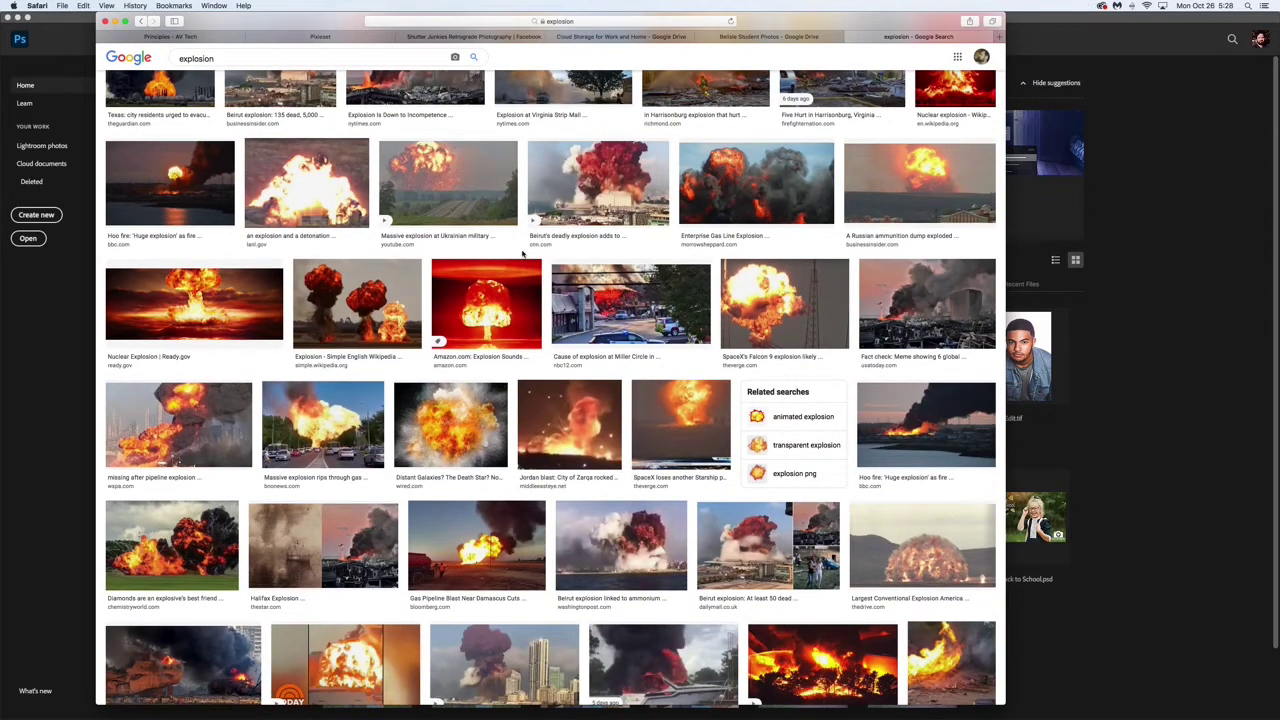
scroll(522, 254, up, 3)
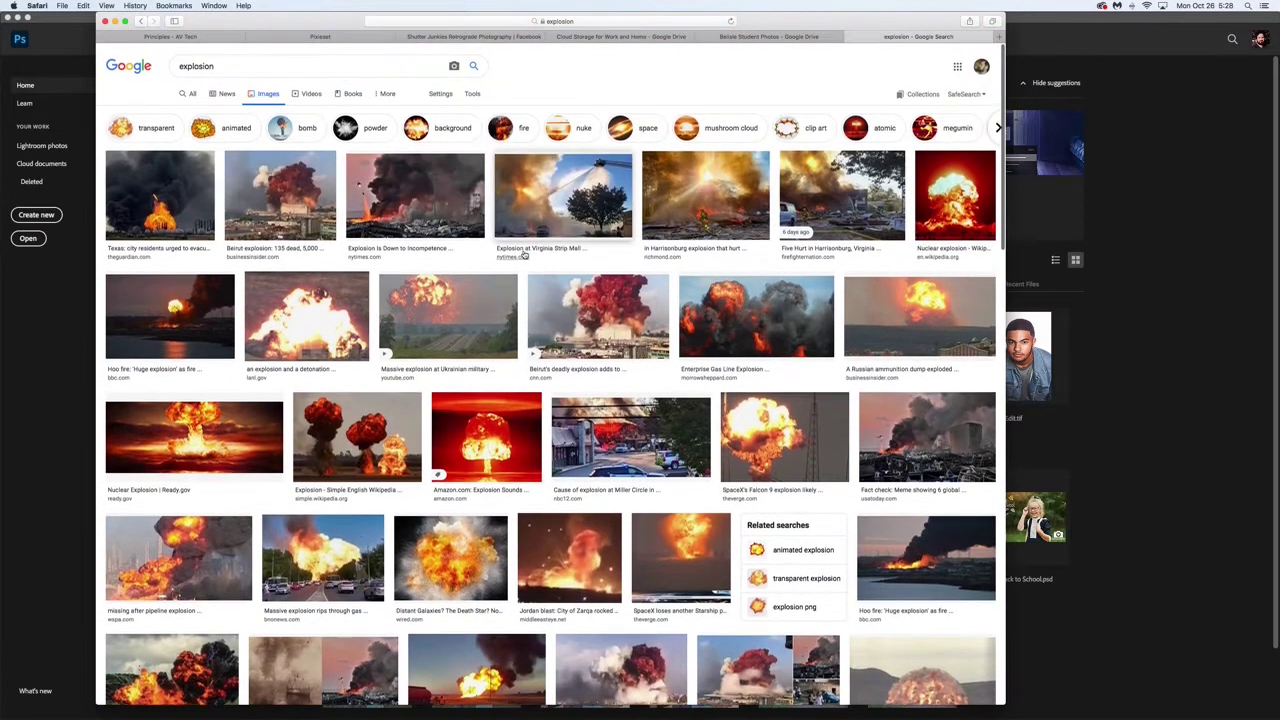
- View the downloaded john-wick2.jpg beside the explosion image results to compare them, and minimize the picture
mouse_move(930, 700)
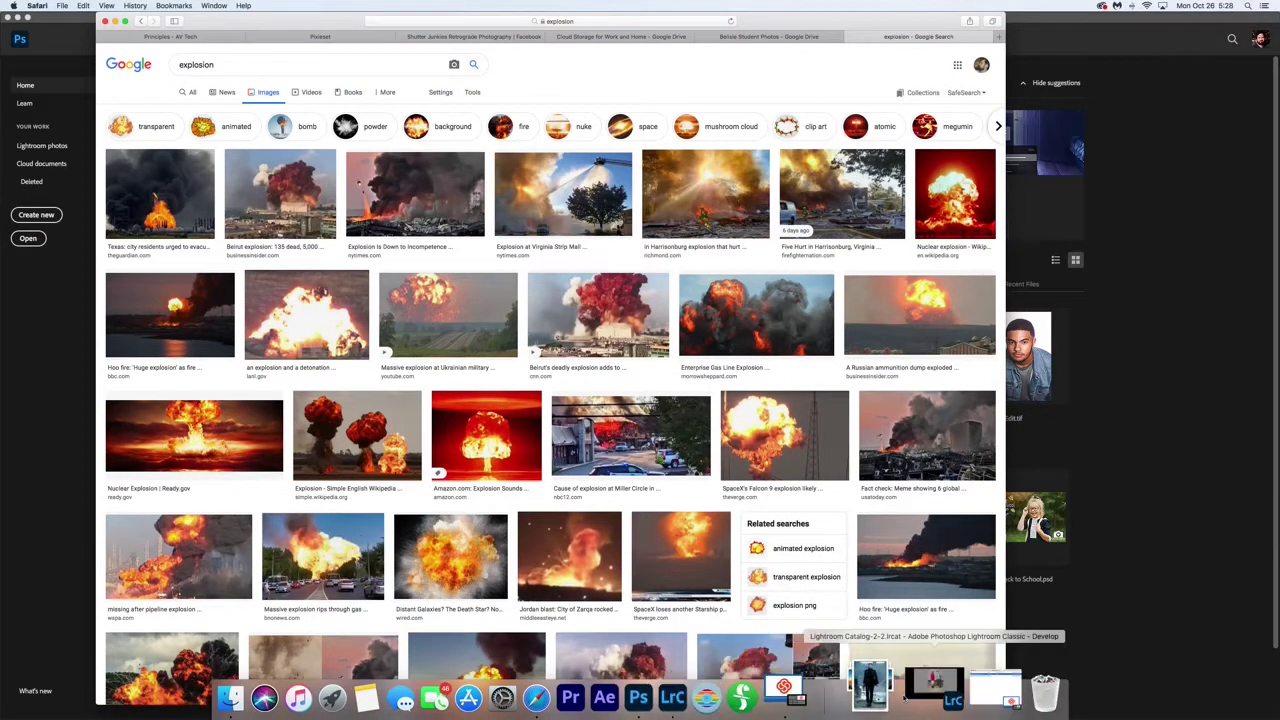
click(870, 690)
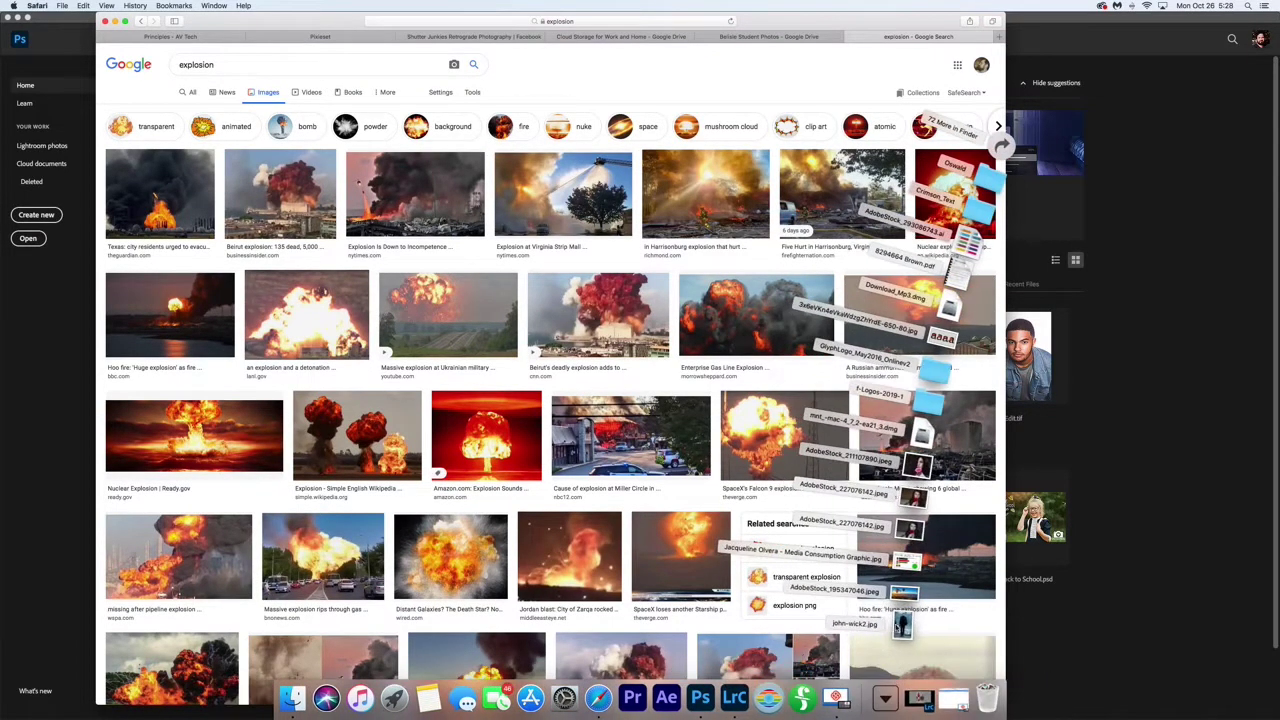
click(900, 624)
drag(168, 31, 951, 45)
scroll(411, 220, down, 10)
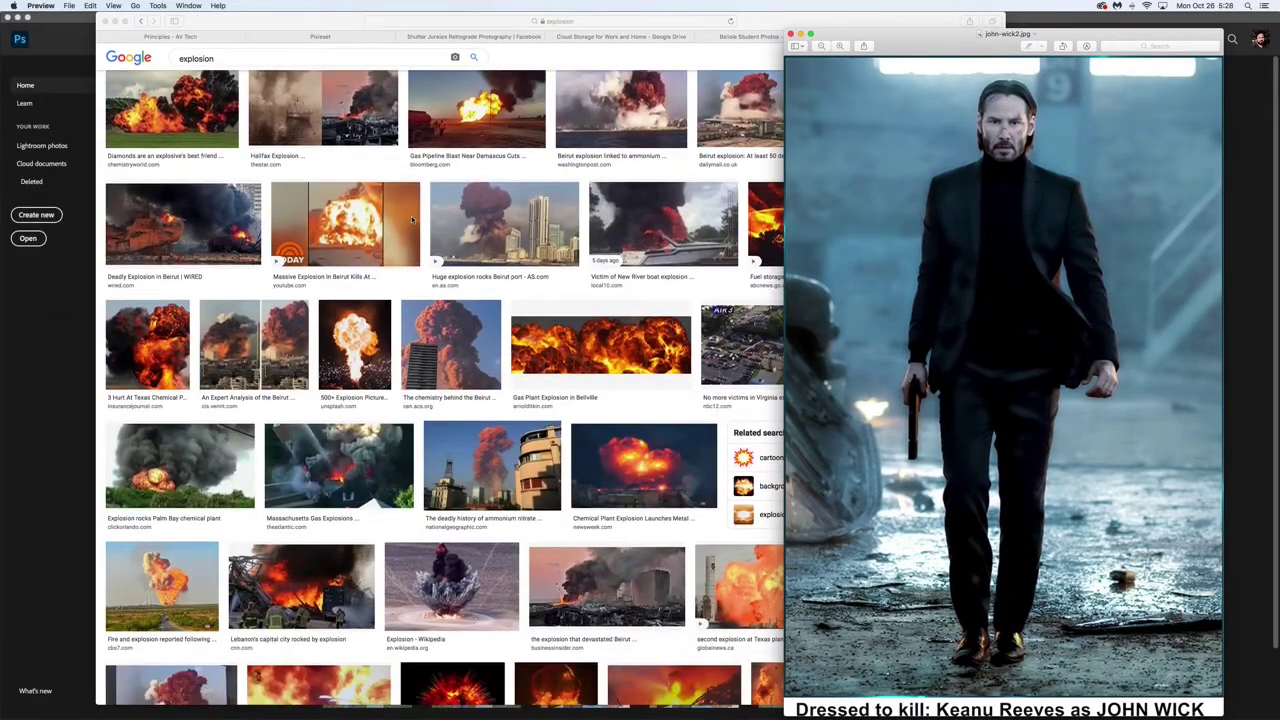
scroll(411, 220, down, 2)
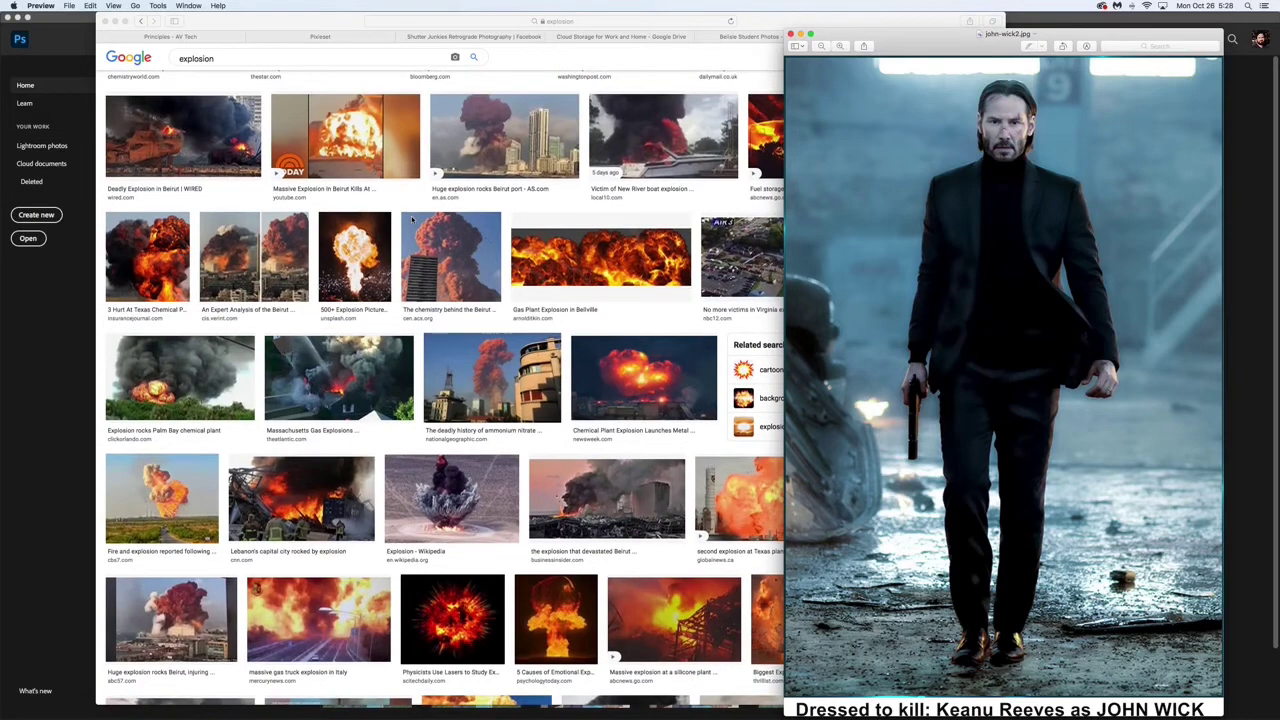
scroll(411, 220, down, 5)
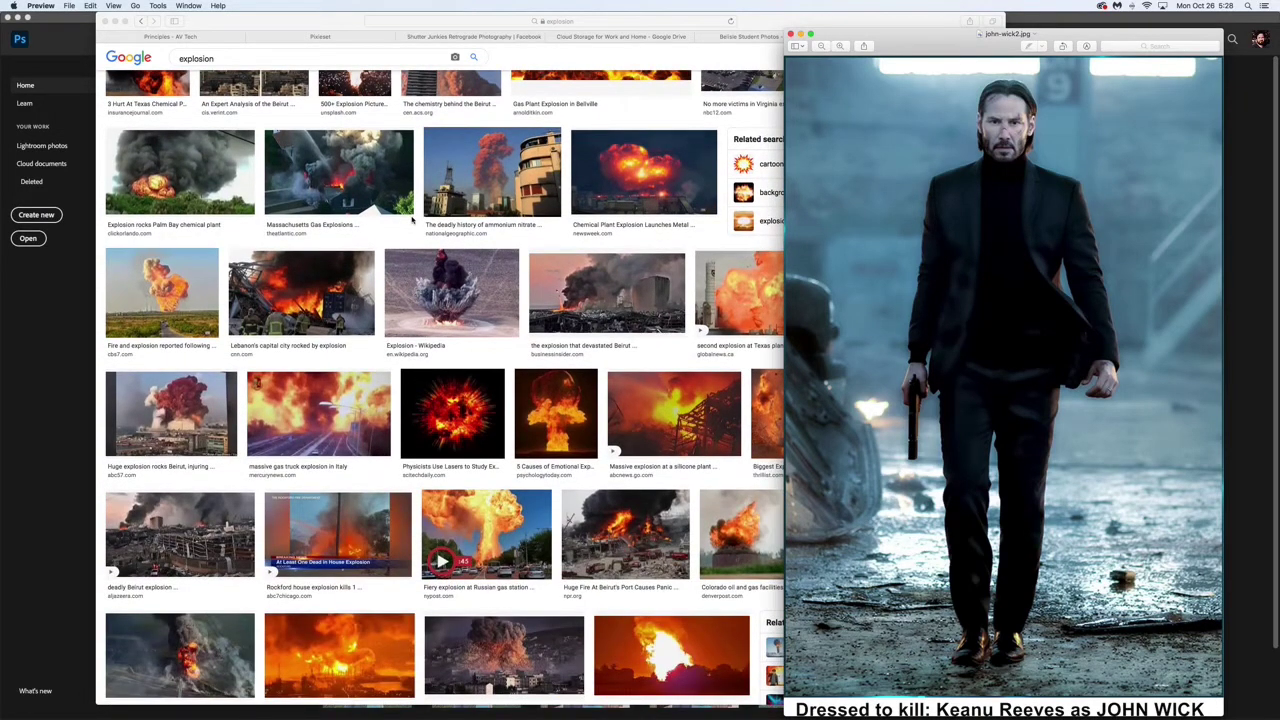
scroll(411, 220, up, 20)
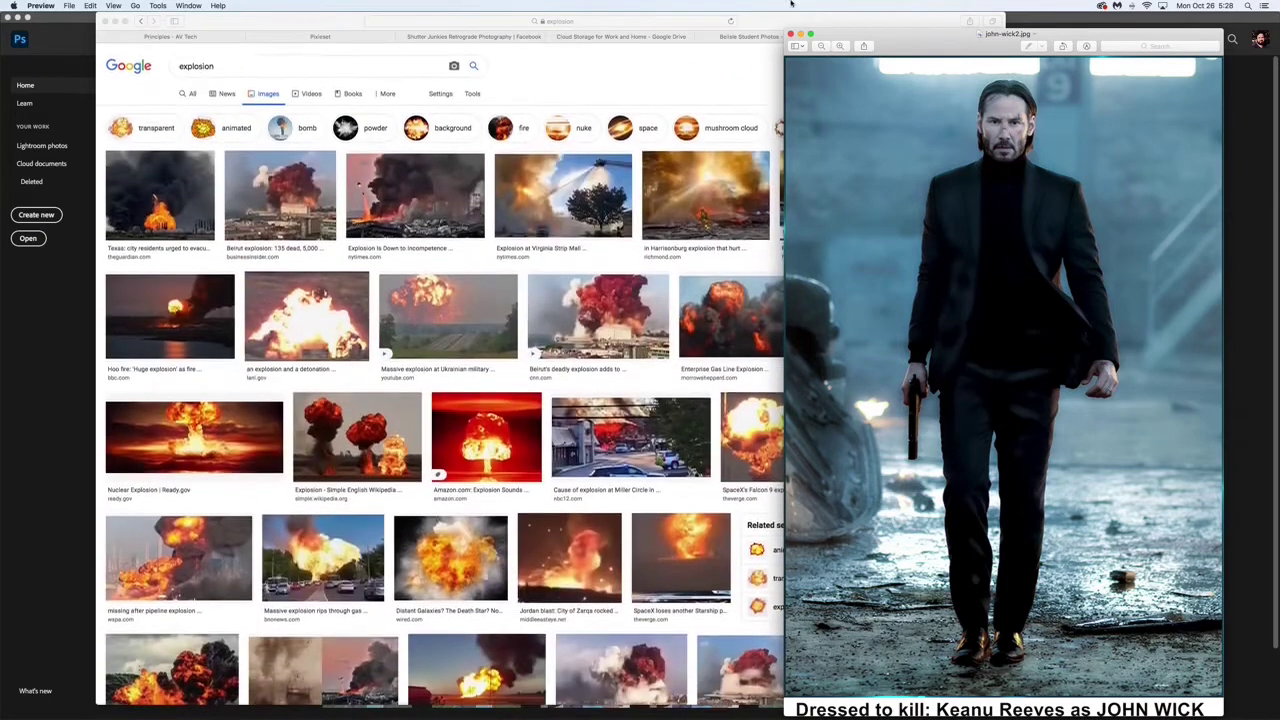
click(799, 35)
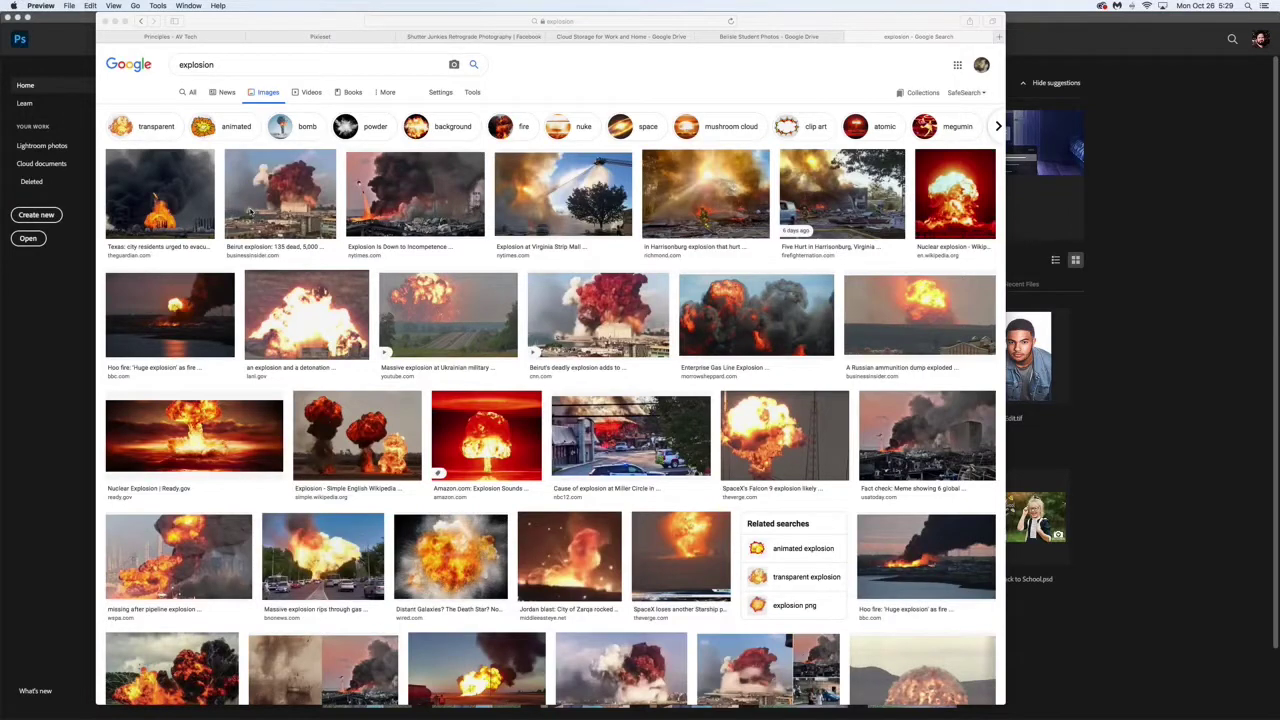
- Filter the explosion image results to the Large size
click(440, 98)
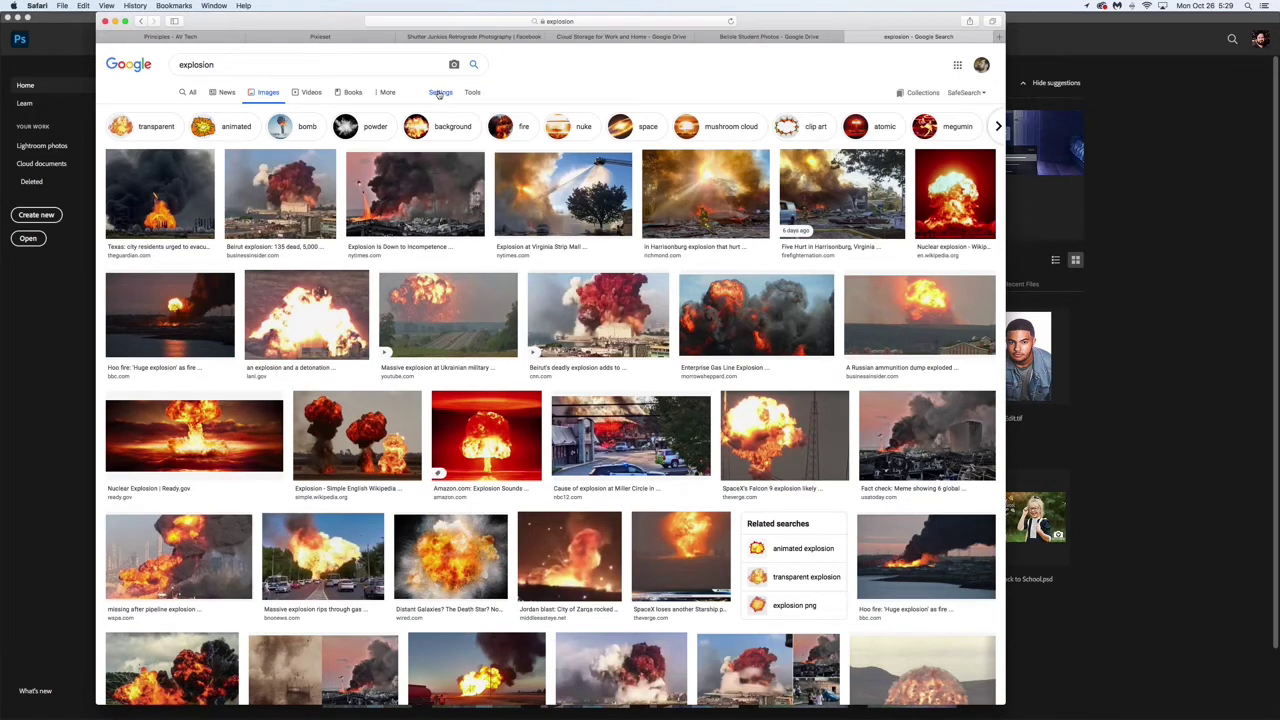
click(438, 94)
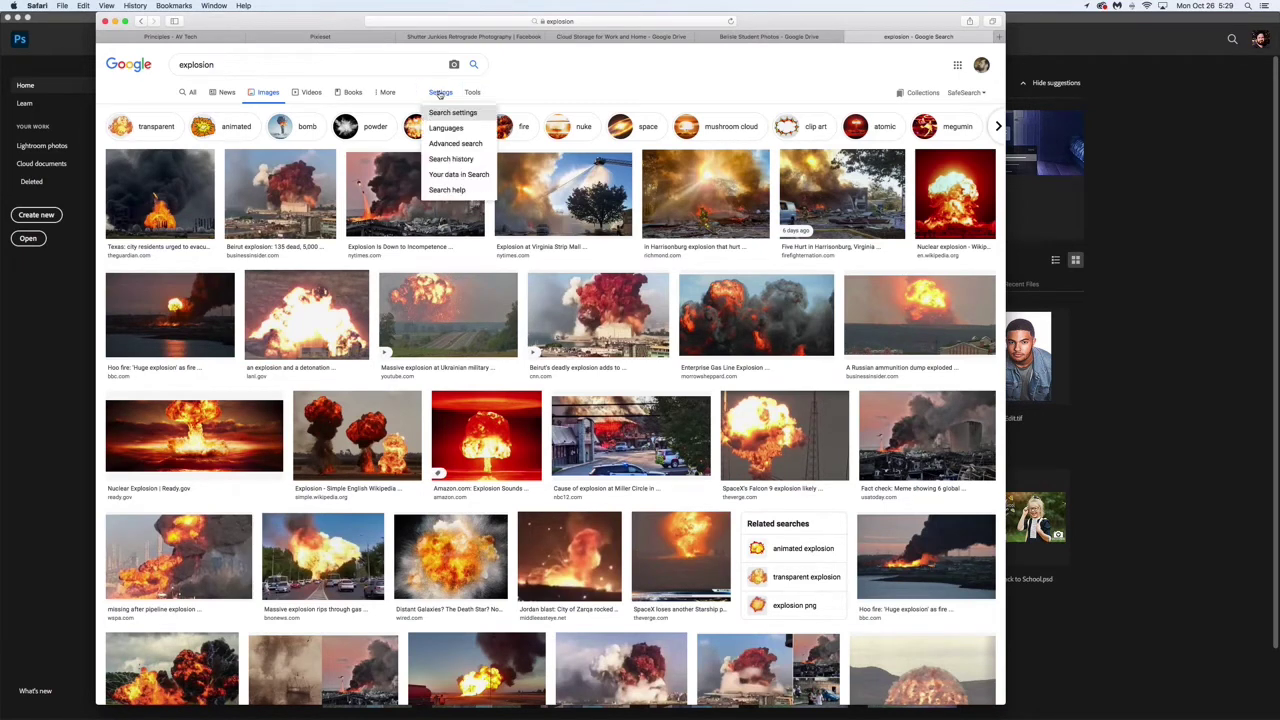
click(513, 97)
click(478, 94)
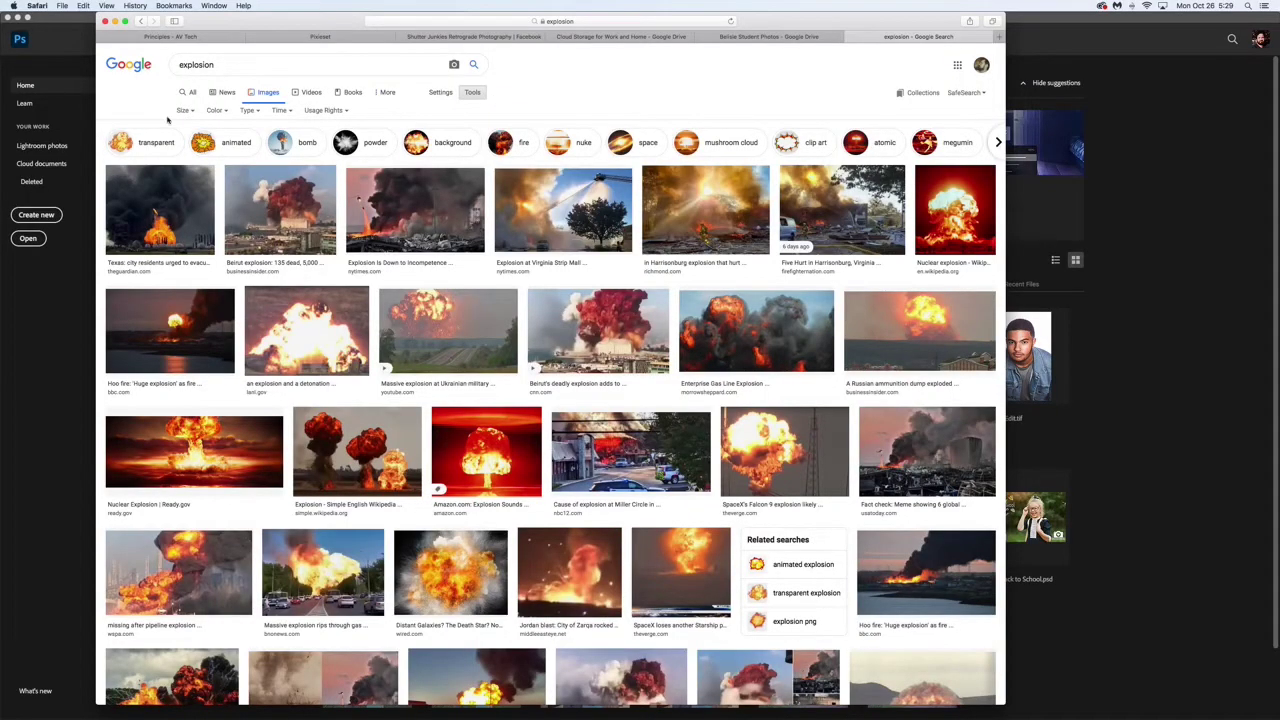
click(194, 112)
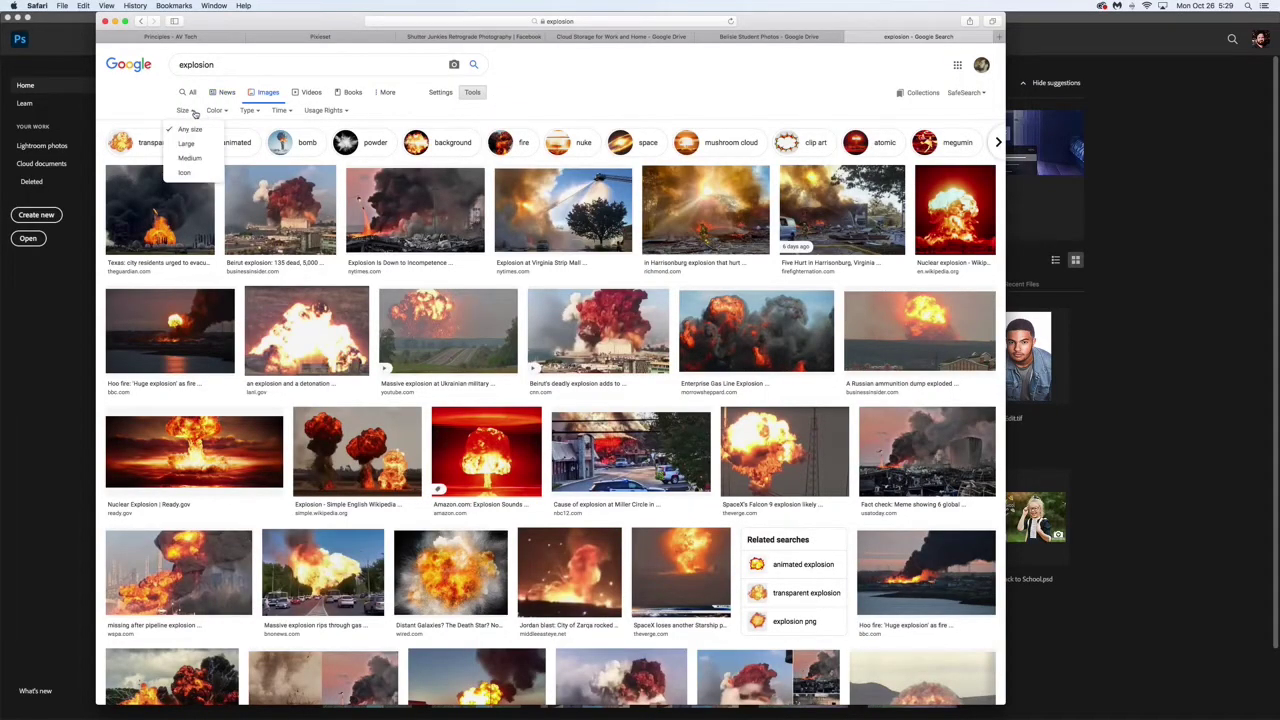
click(190, 144)
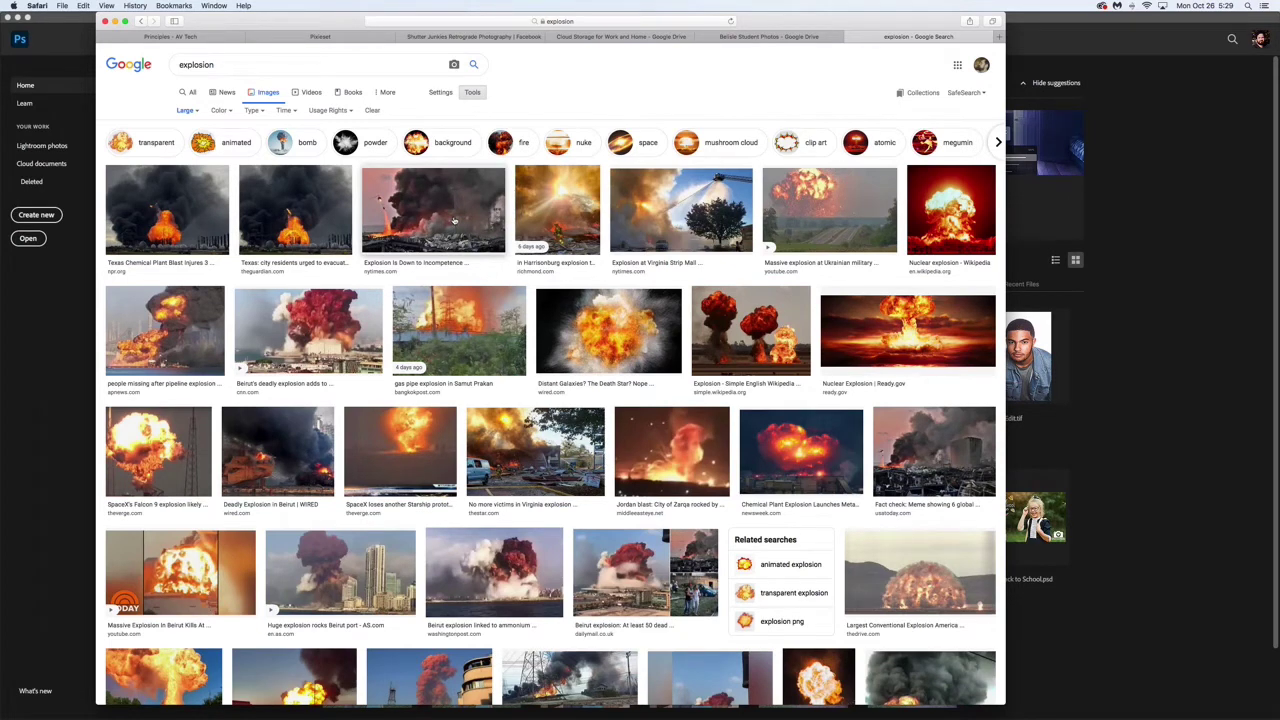
- Preview the Harrisonburg explosion picture and browse the large image results for a suitable explosion background
click(584, 228)
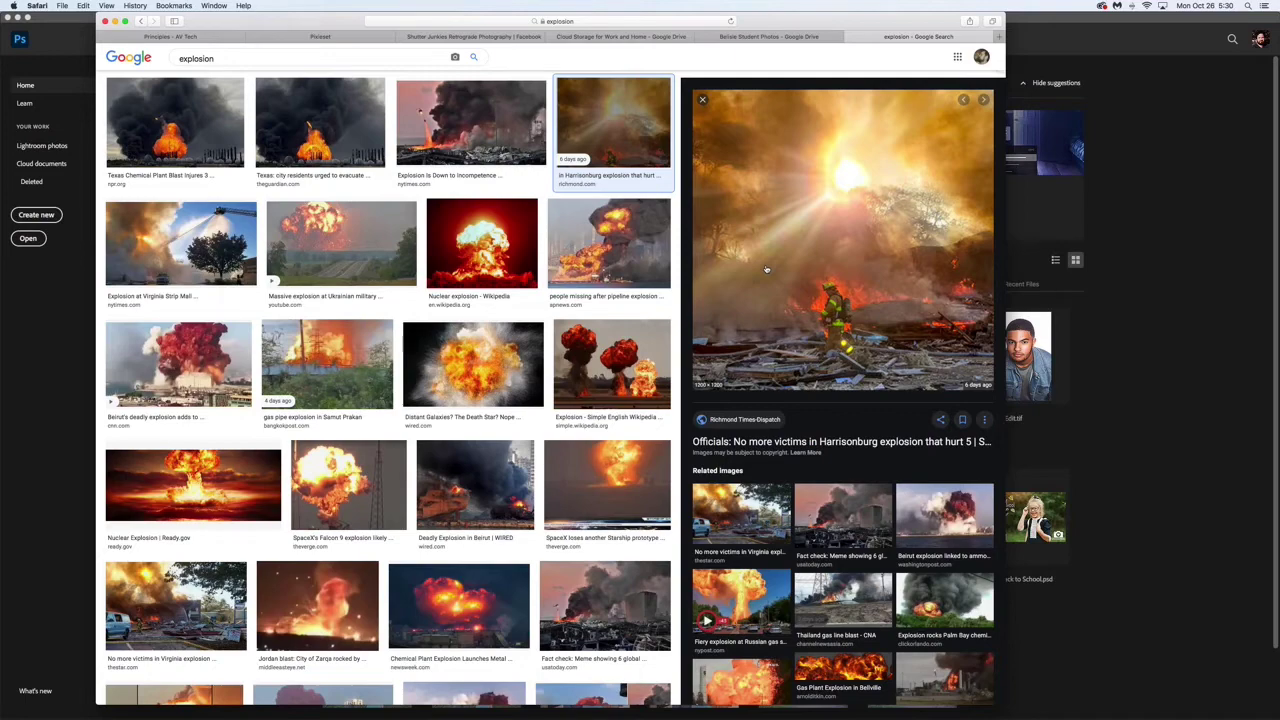
click(703, 100)
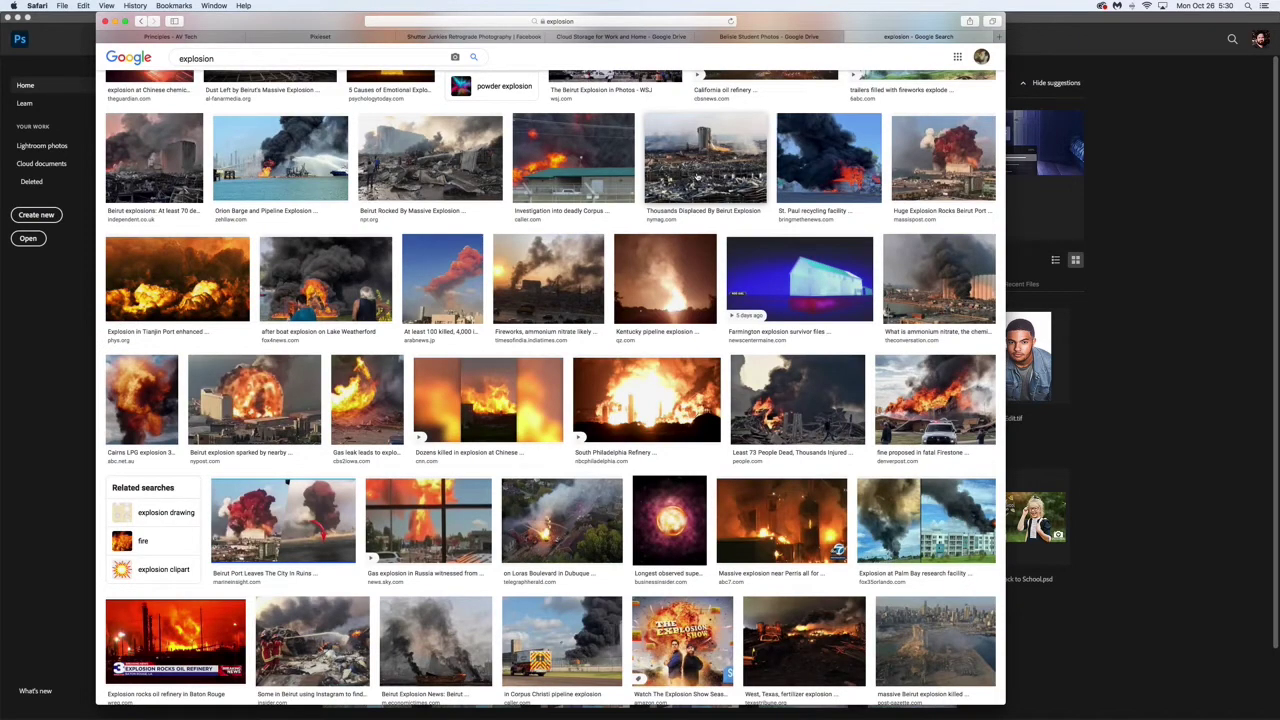
scroll(697, 176, down, 5)
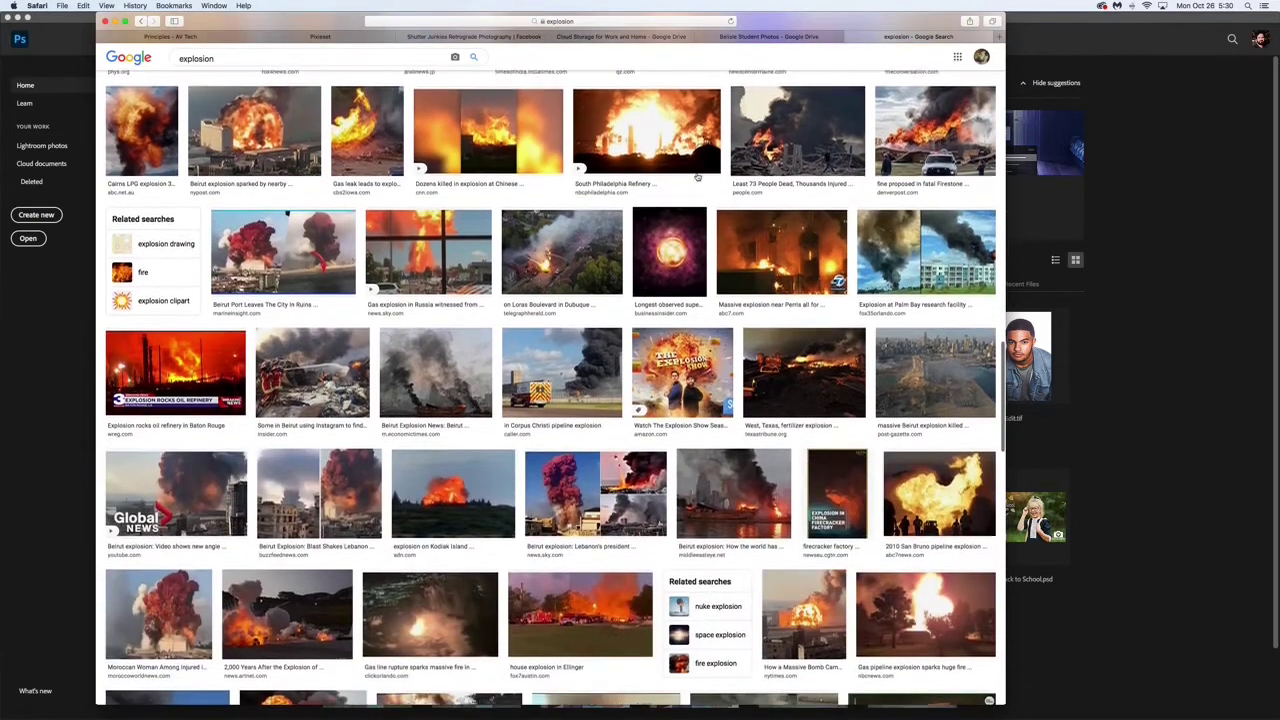
scroll(697, 176, down, 6)
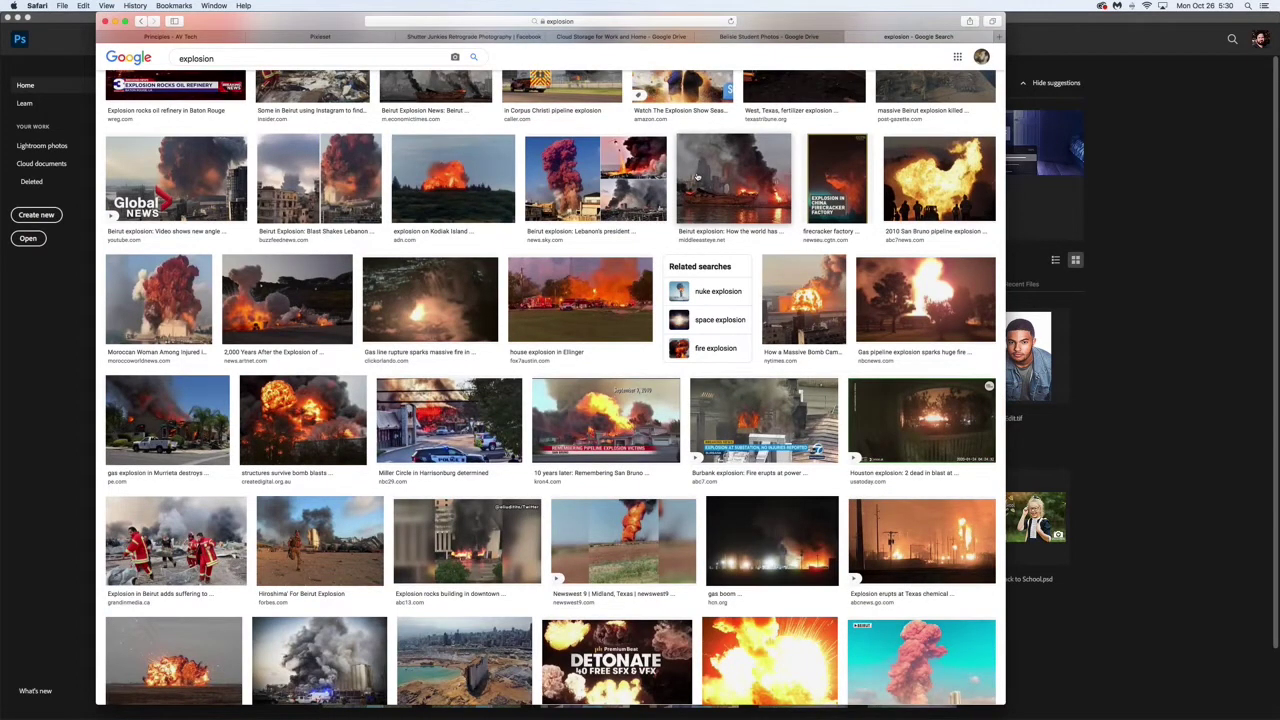
scroll(697, 176, down, 5)
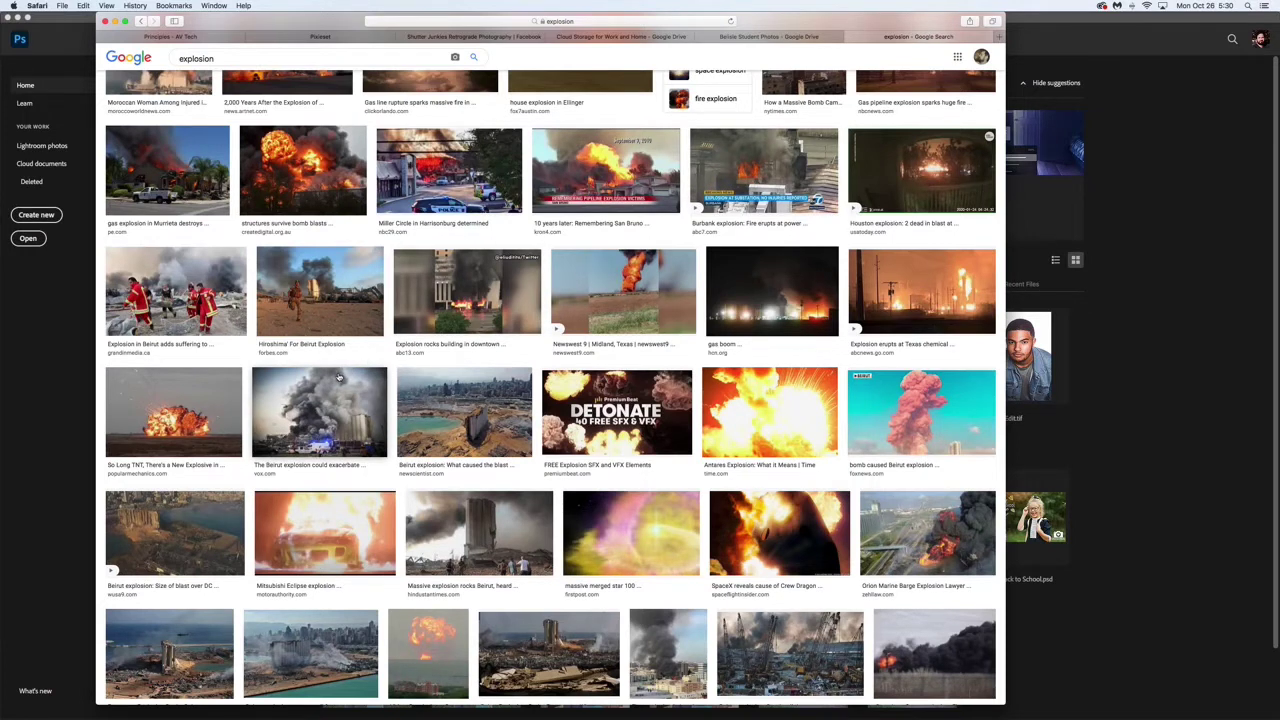
scroll(339, 376, down, 12)
scroll(777, 417, up, 9)
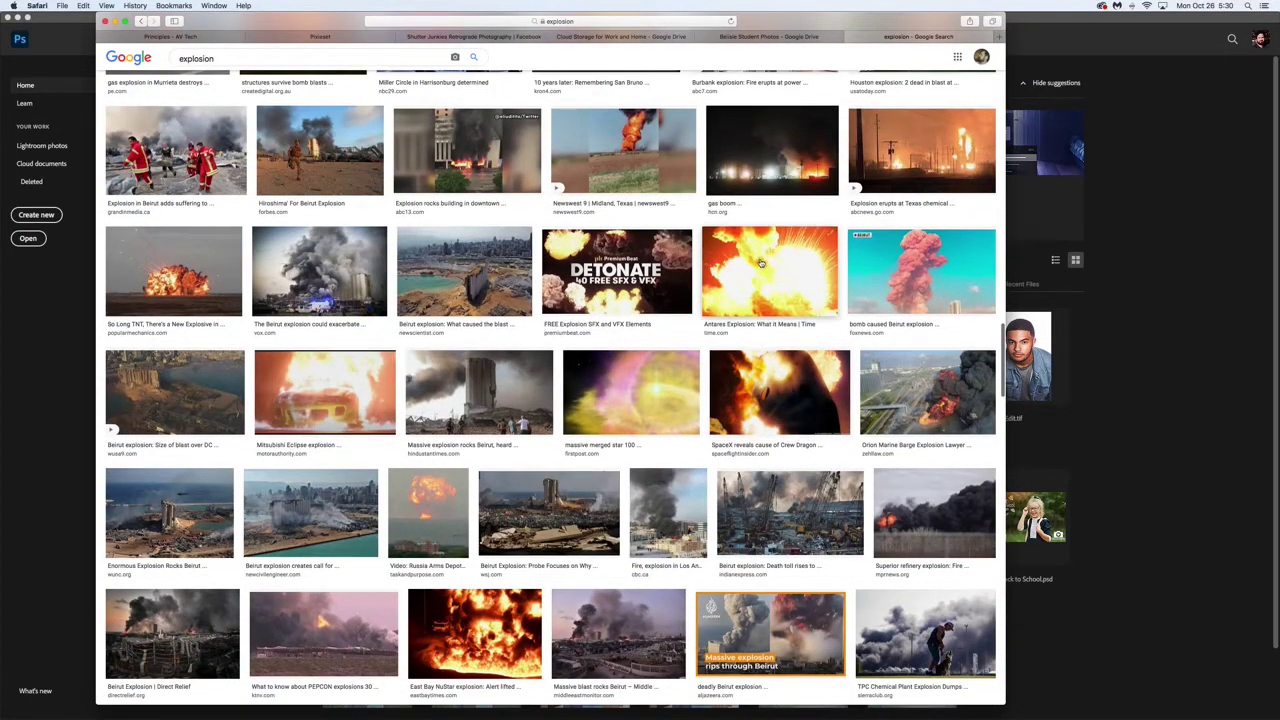
- Open the Antares explosion picture on its Time article page and save the image to Downloads
click(760, 262)
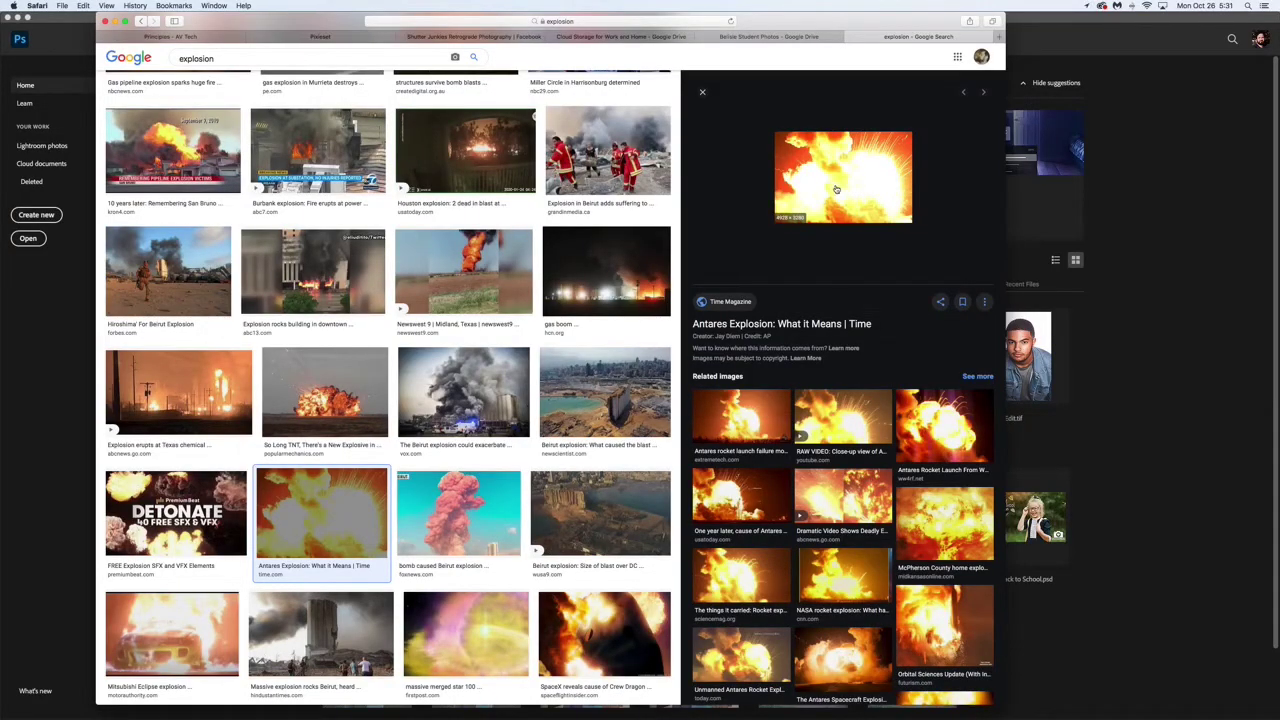
click(836, 189)
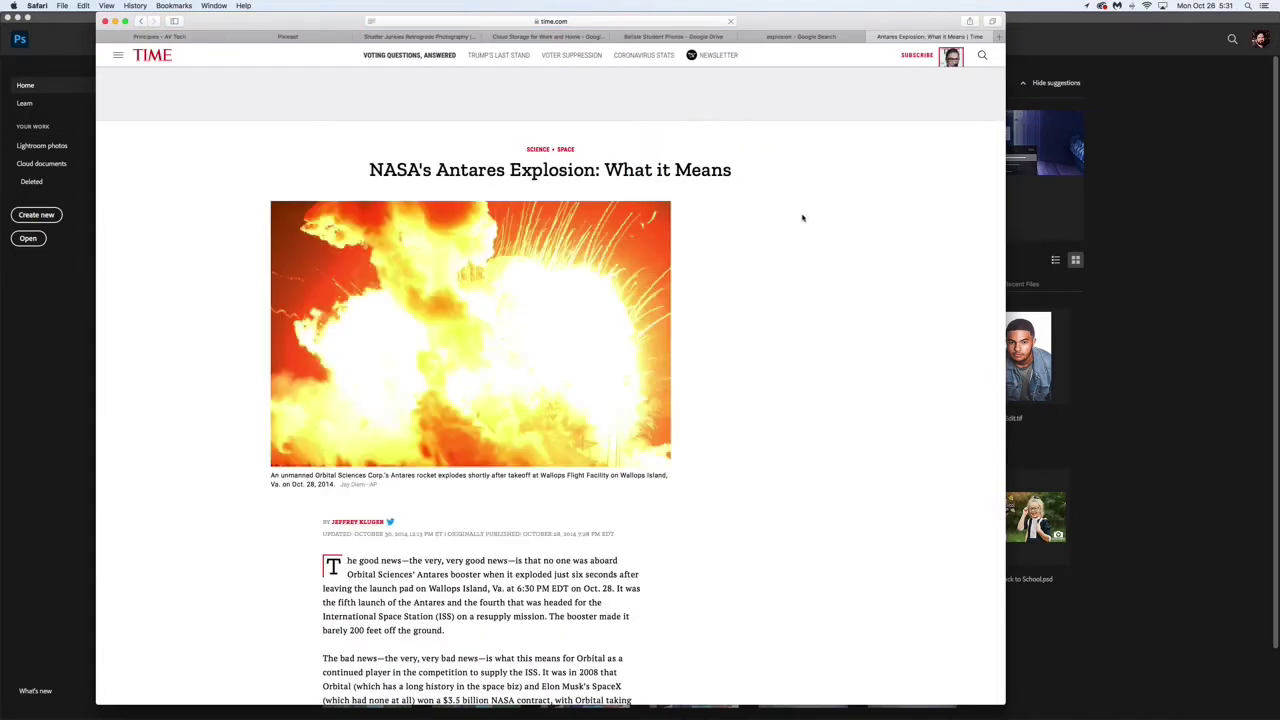
right_click(582, 334)
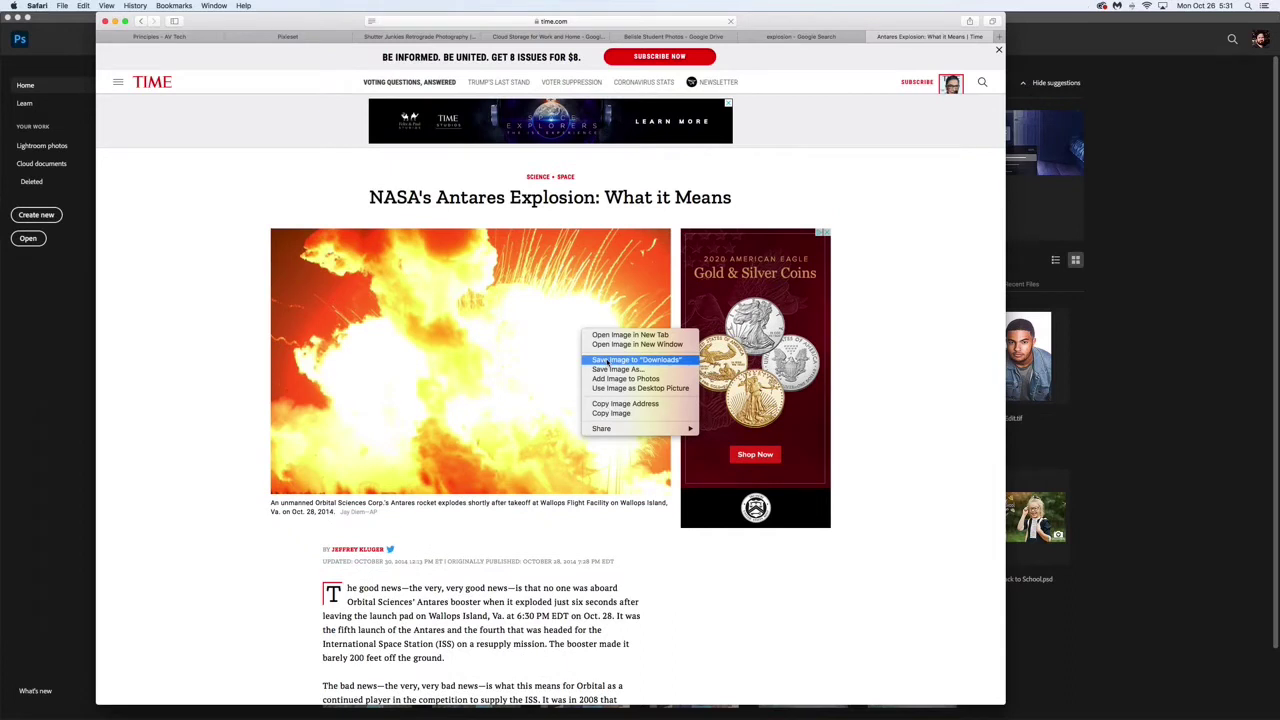
click(609, 360)
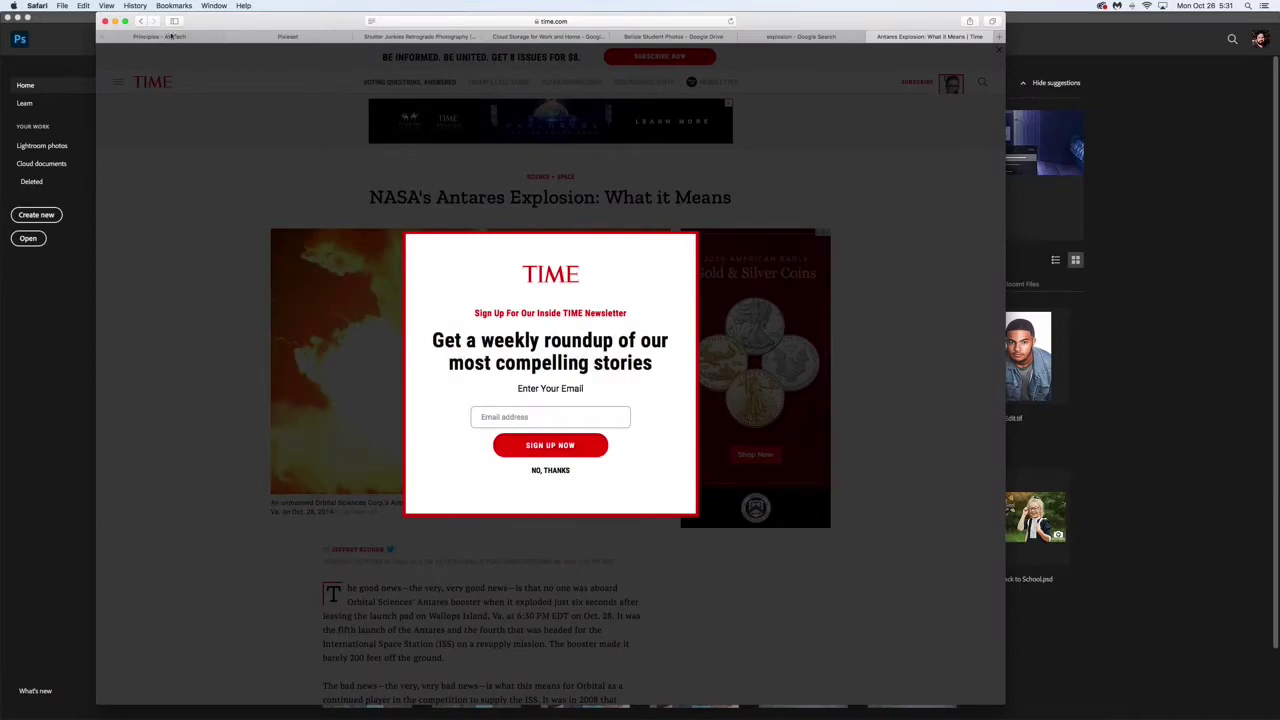
- Switch to Photoshop, preview antares-explosion-nasa.jpg in the Downloads folder and open it, dismissing the pixel aspect ratio notice
click(115, 21)
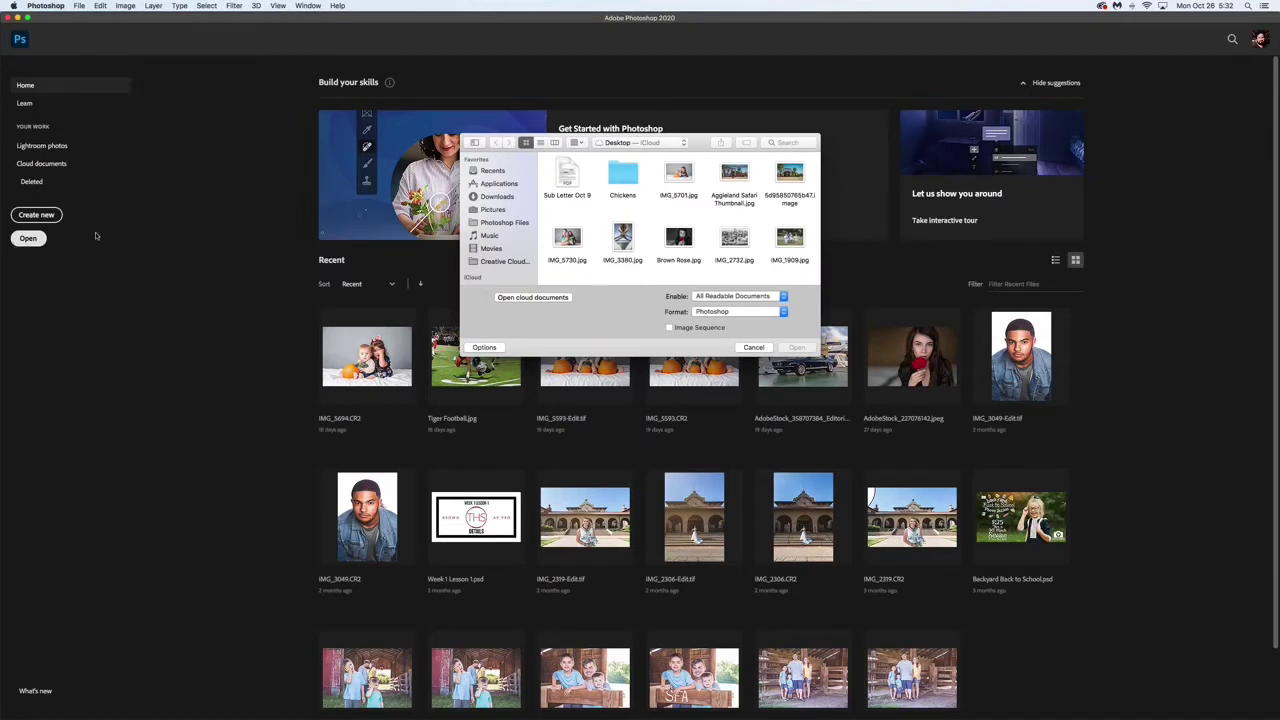
click(497, 197)
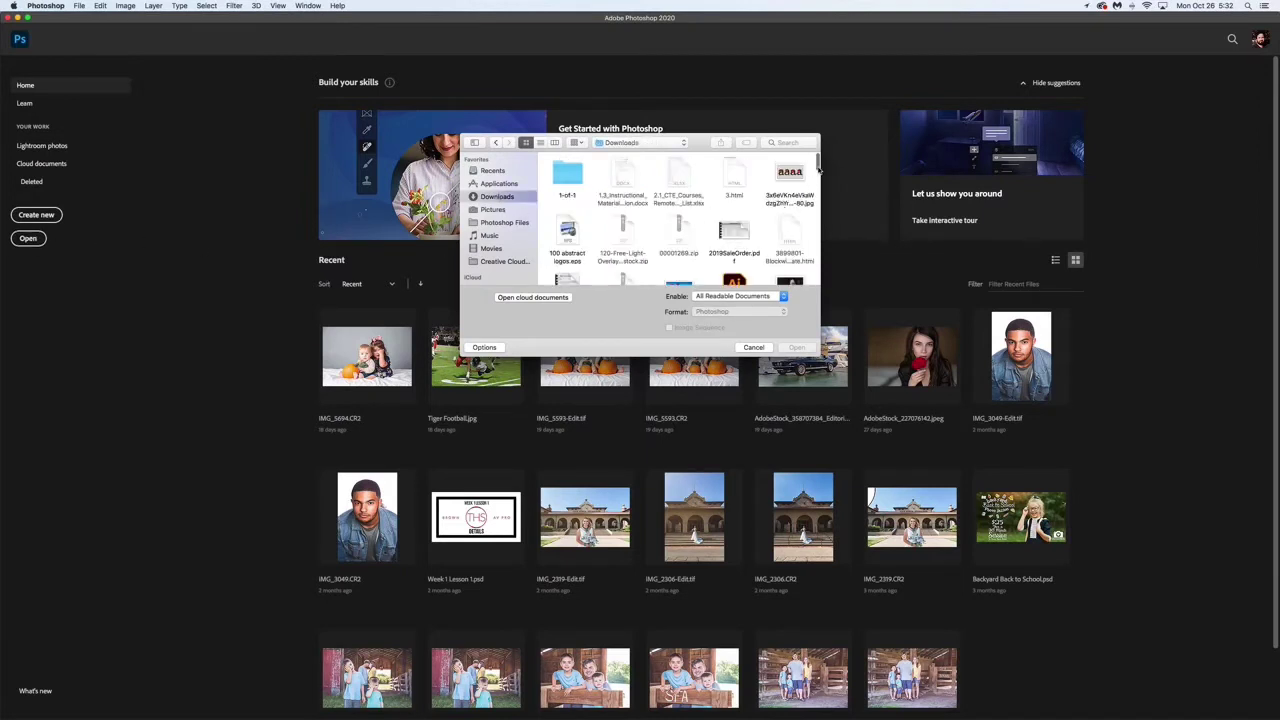
drag(818, 168, 823, 288)
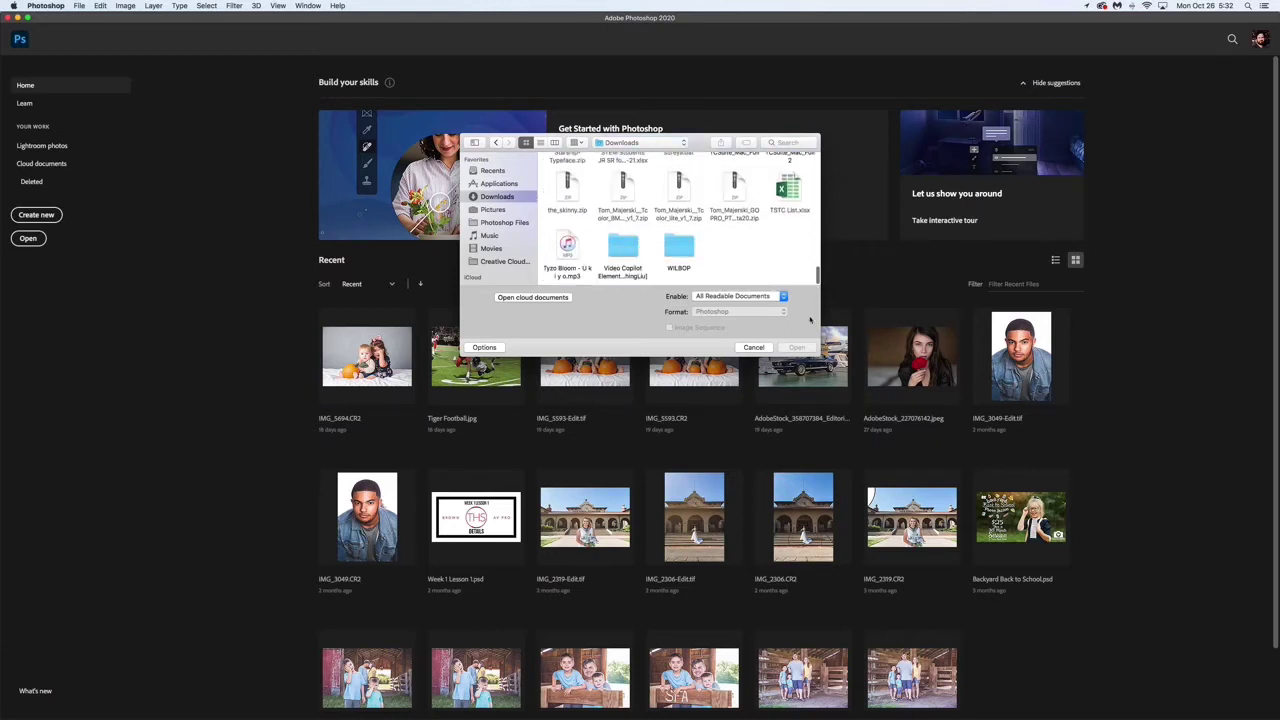
mouse_move(868, 712)
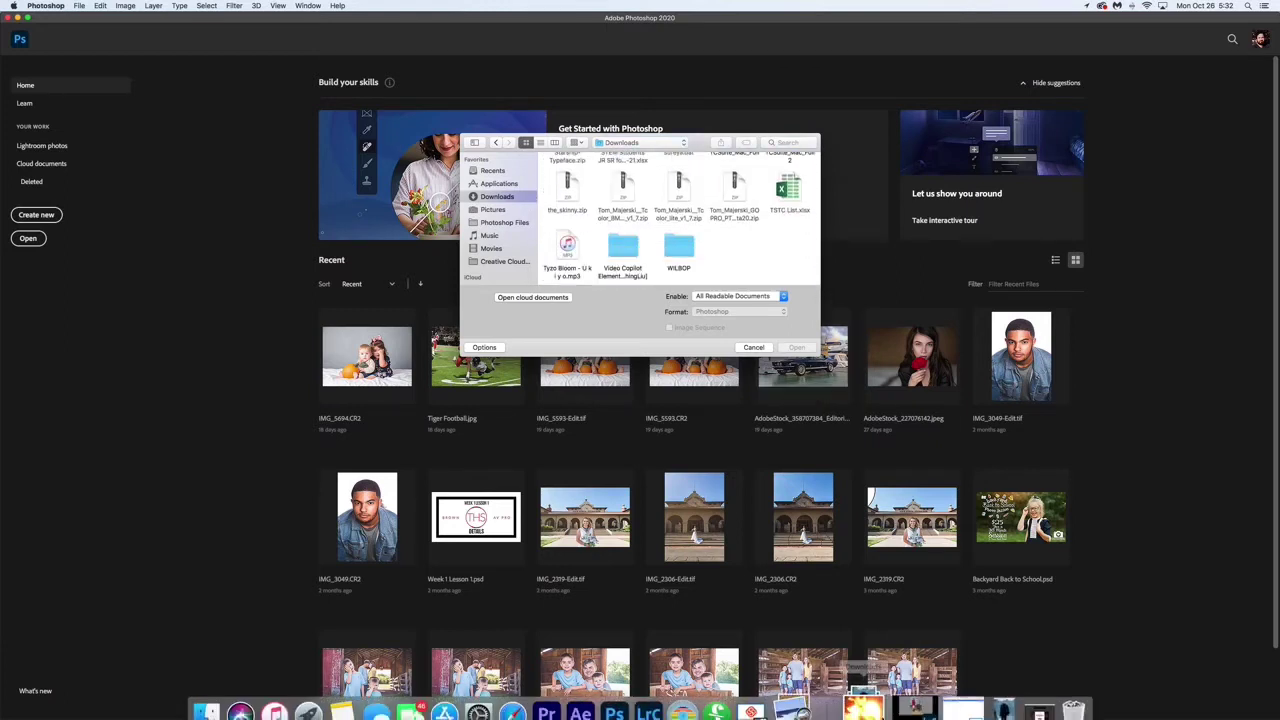
click(868, 688)
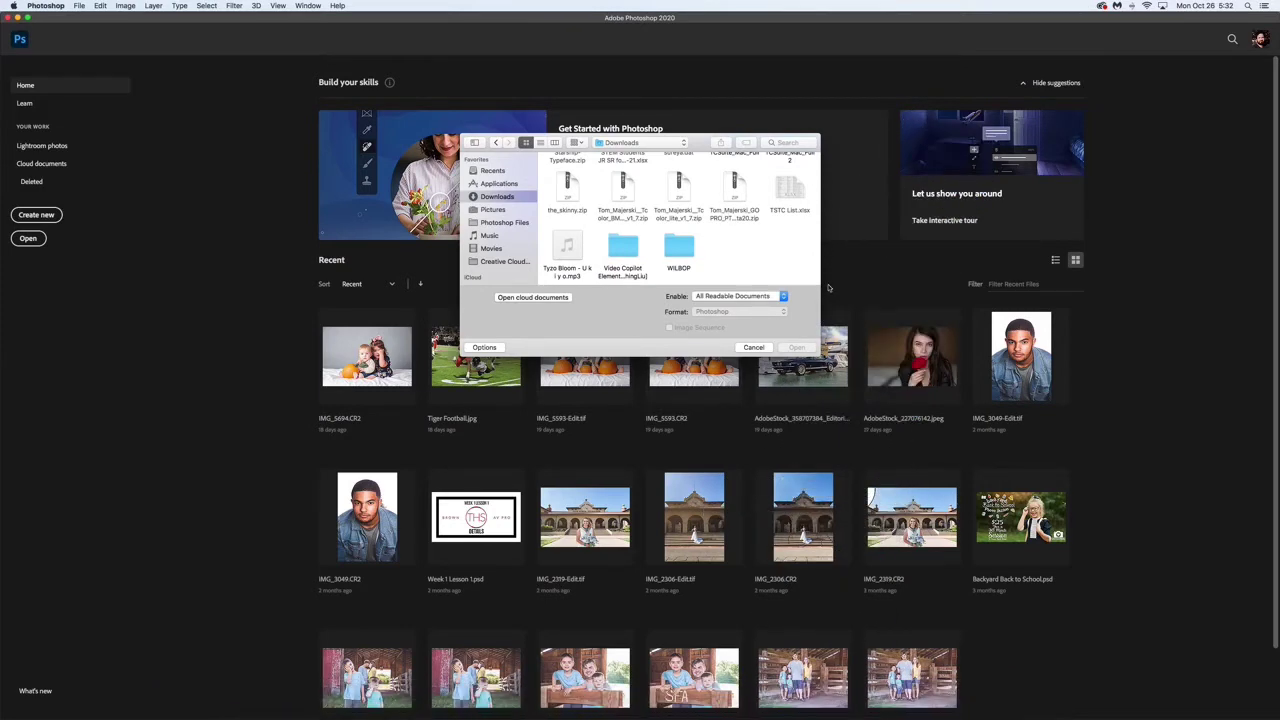
scroll(733, 259, up, 10)
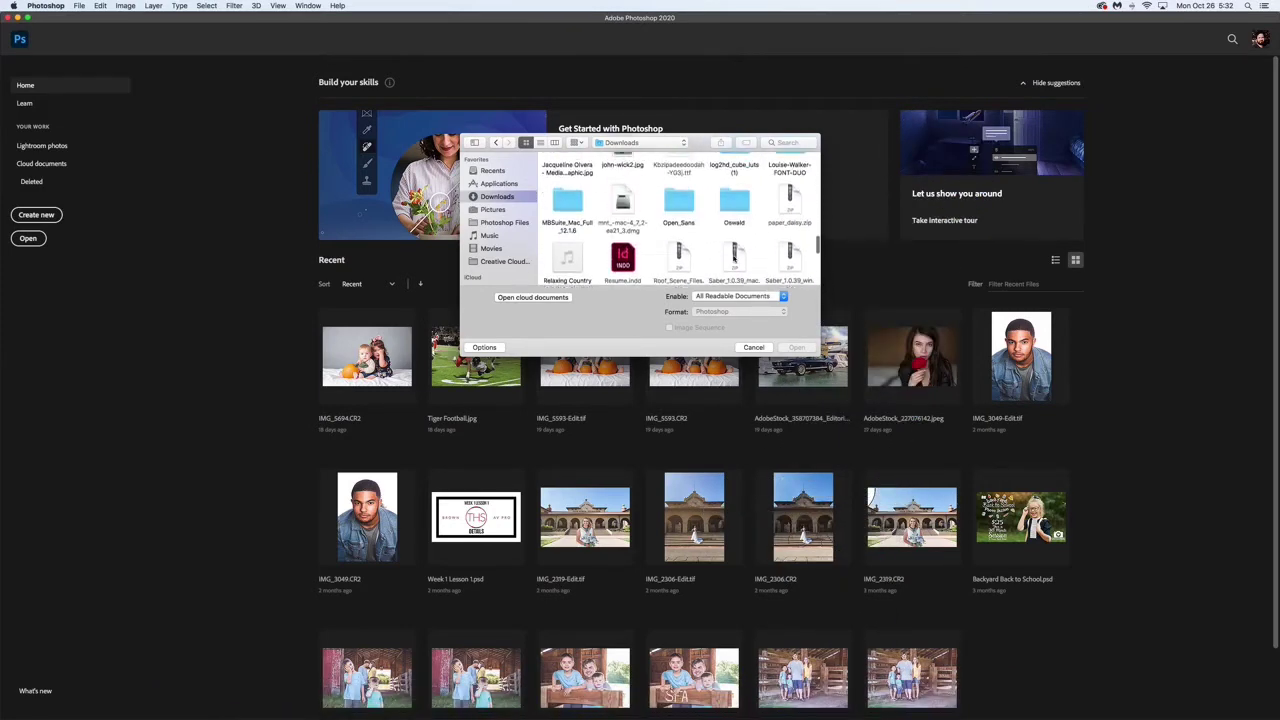
scroll(733, 259, up, 3)
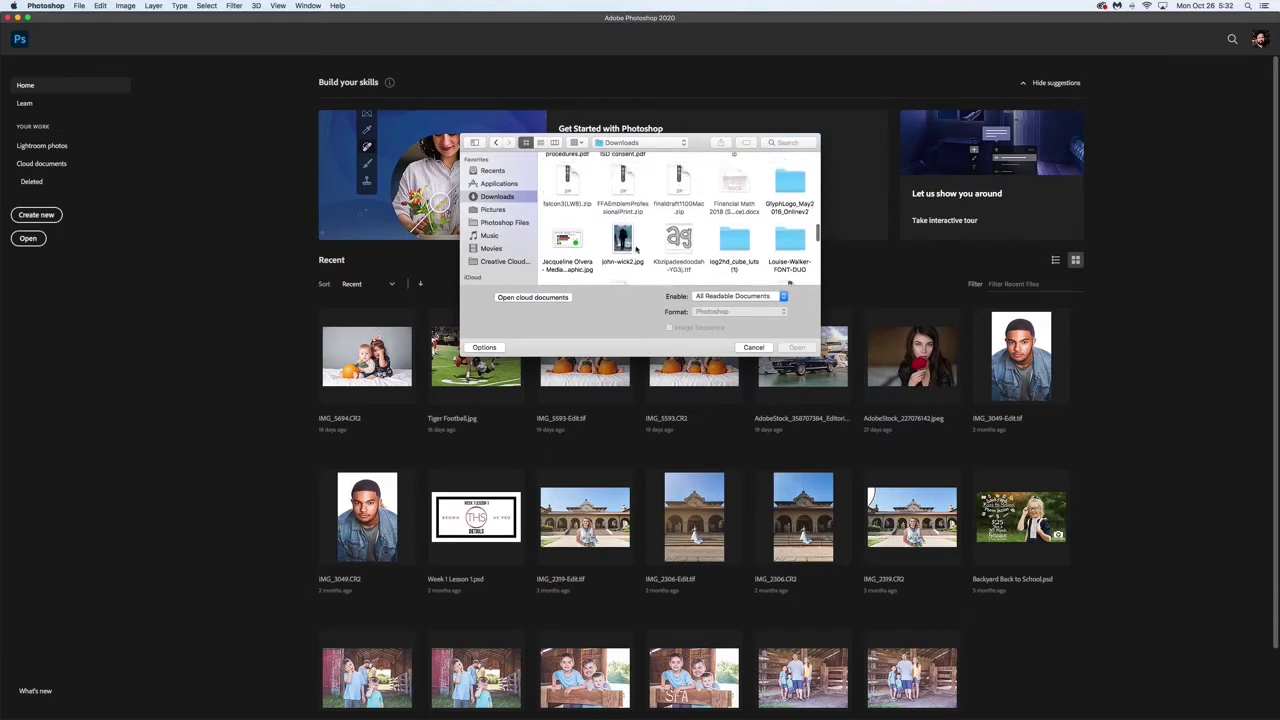
click(631, 244)
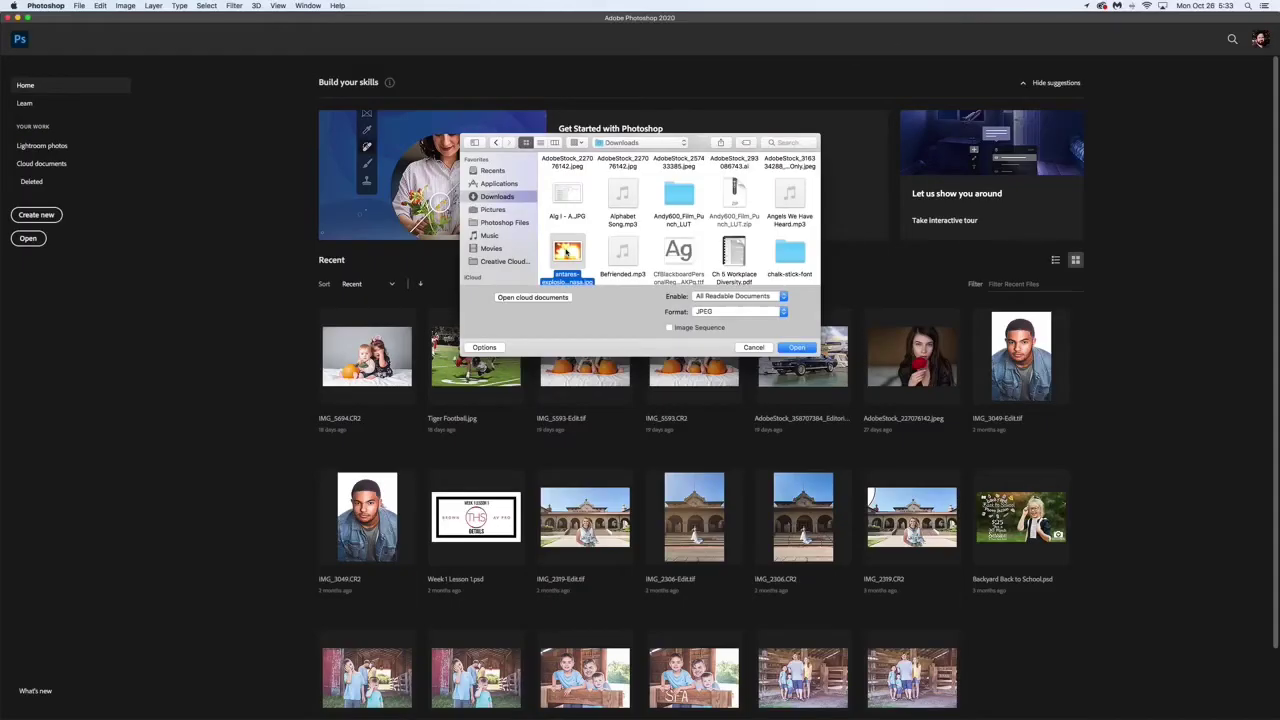
scroll(567, 252, down, 2)
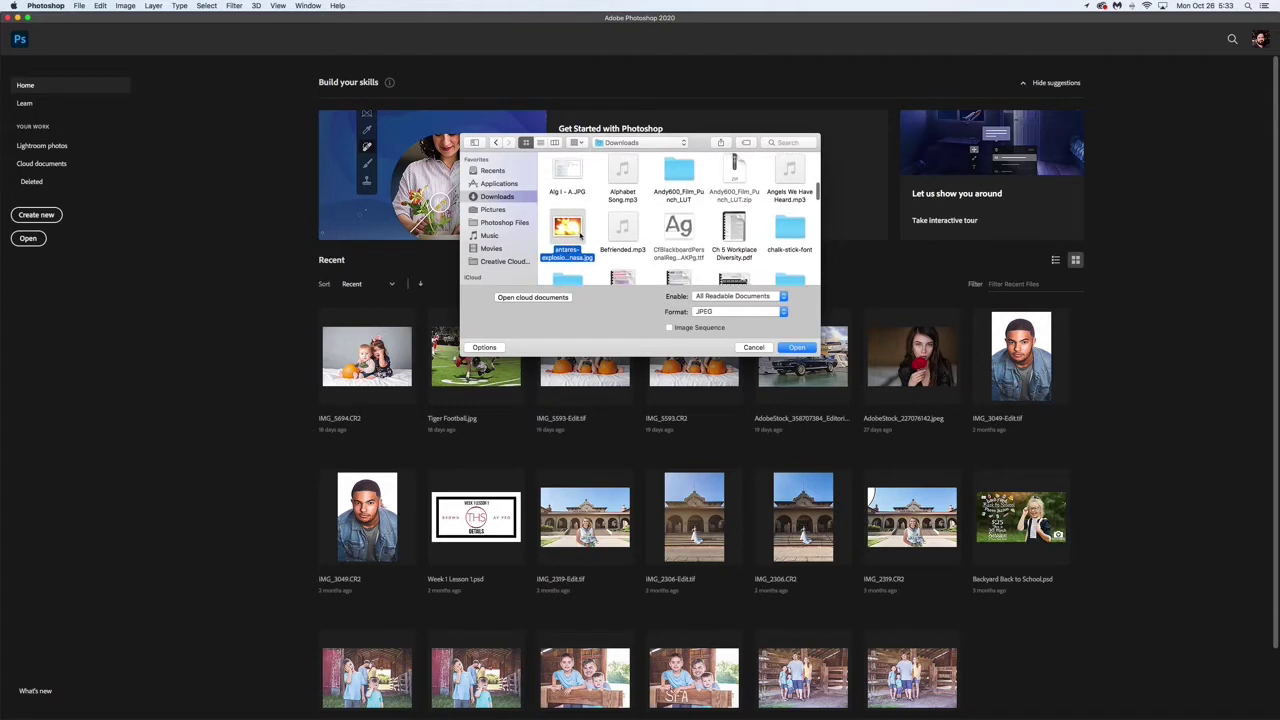
key(space)
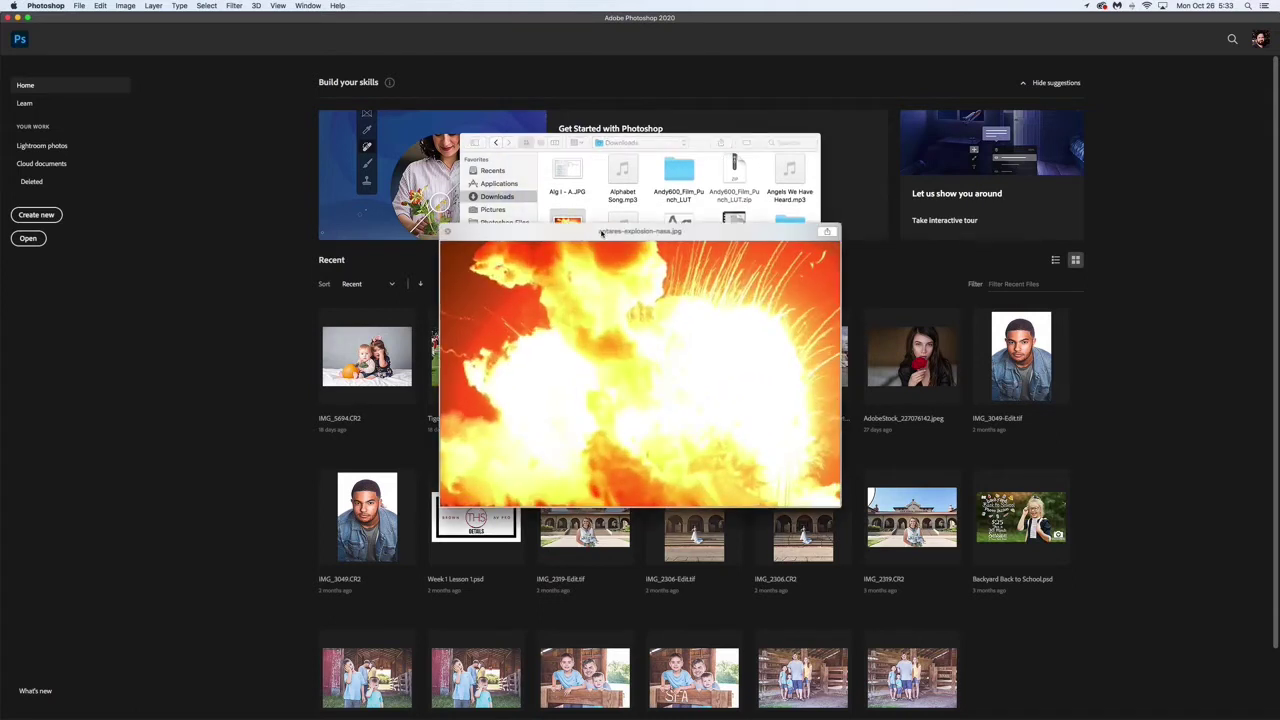
key(space)
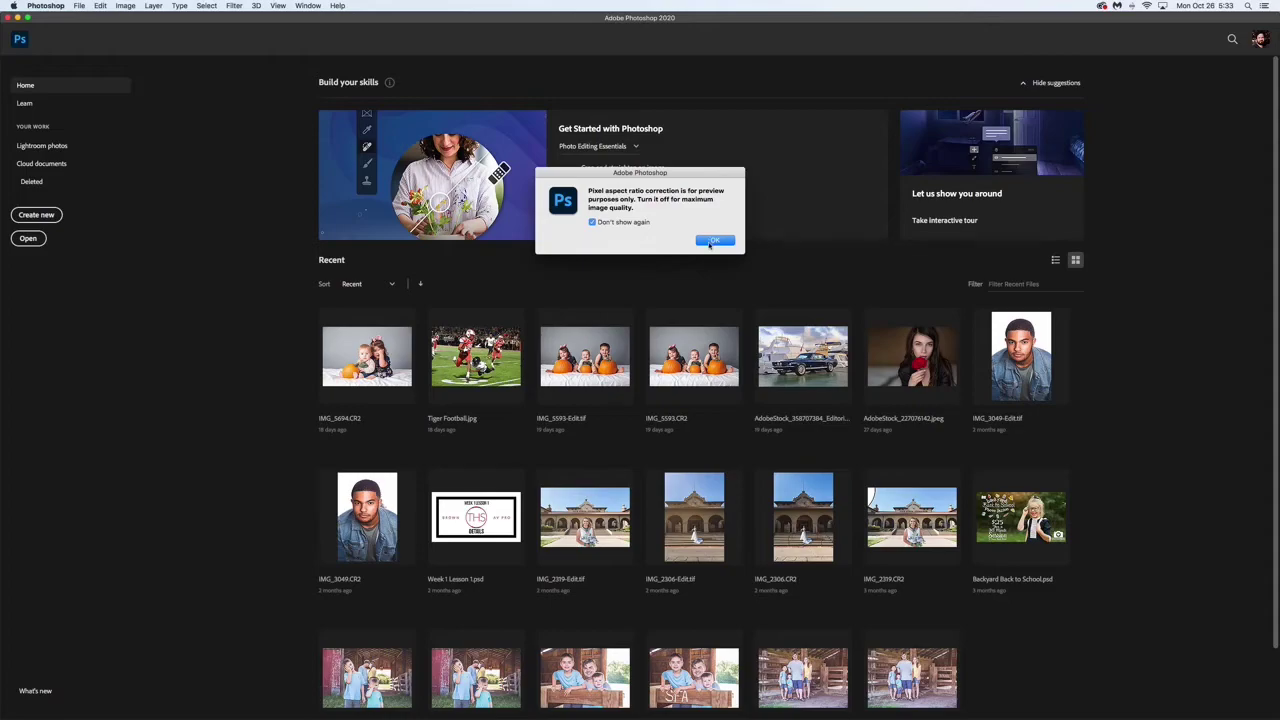
click(714, 241)
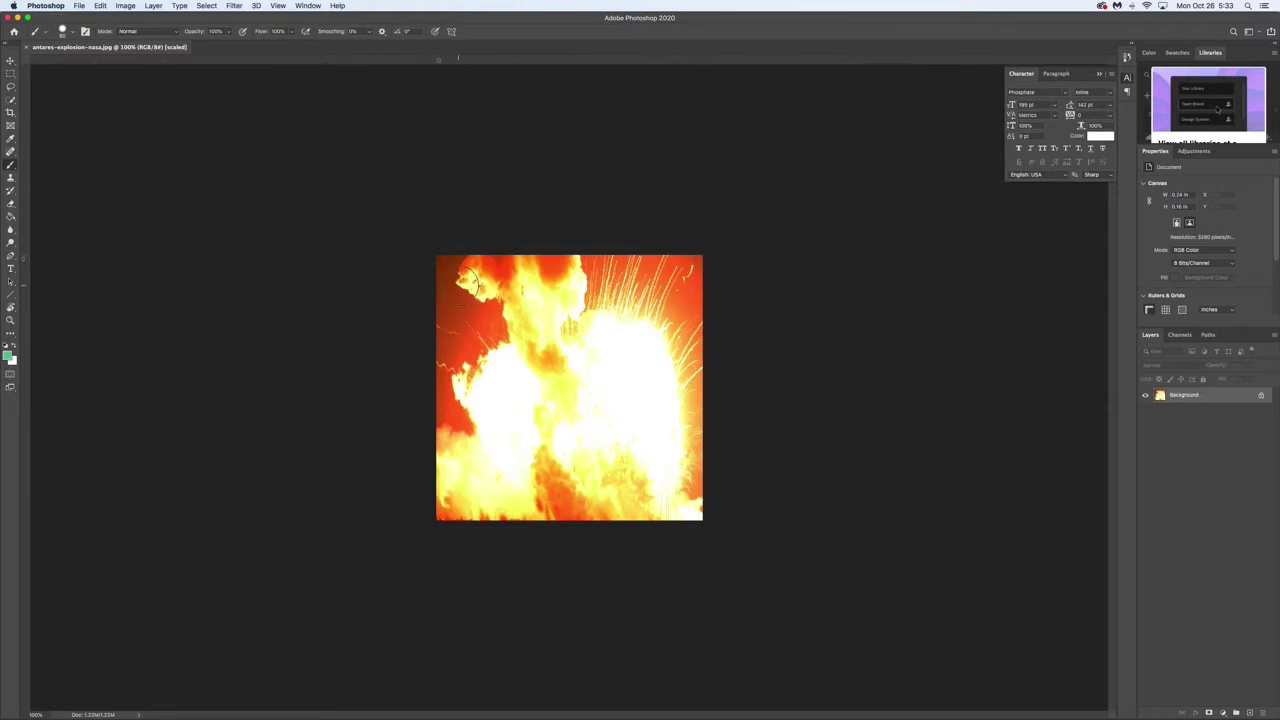
- Close the explosion document and open antares-explosion-nasa.jpg from Downloads again
click(26, 47)
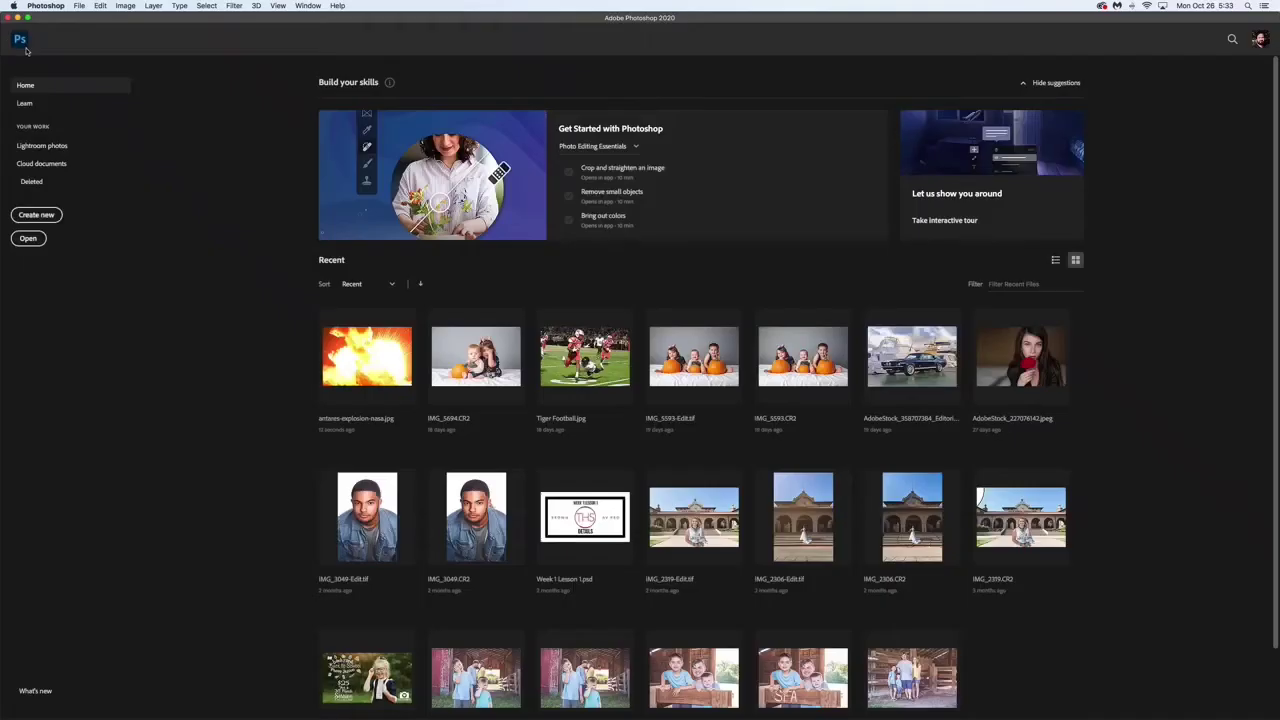
click(80, 6)
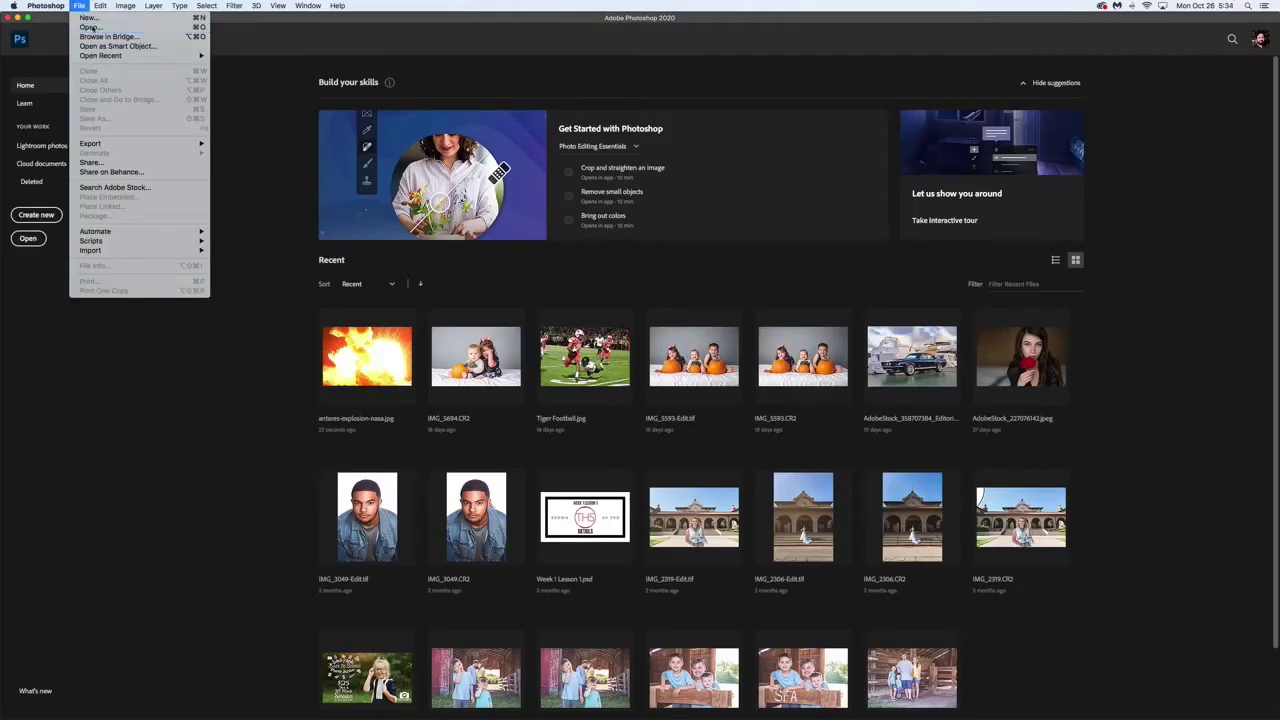
click(89, 27)
scroll(733, 242, down, 10)
scroll(733, 240, down, 3)
click(567, 260)
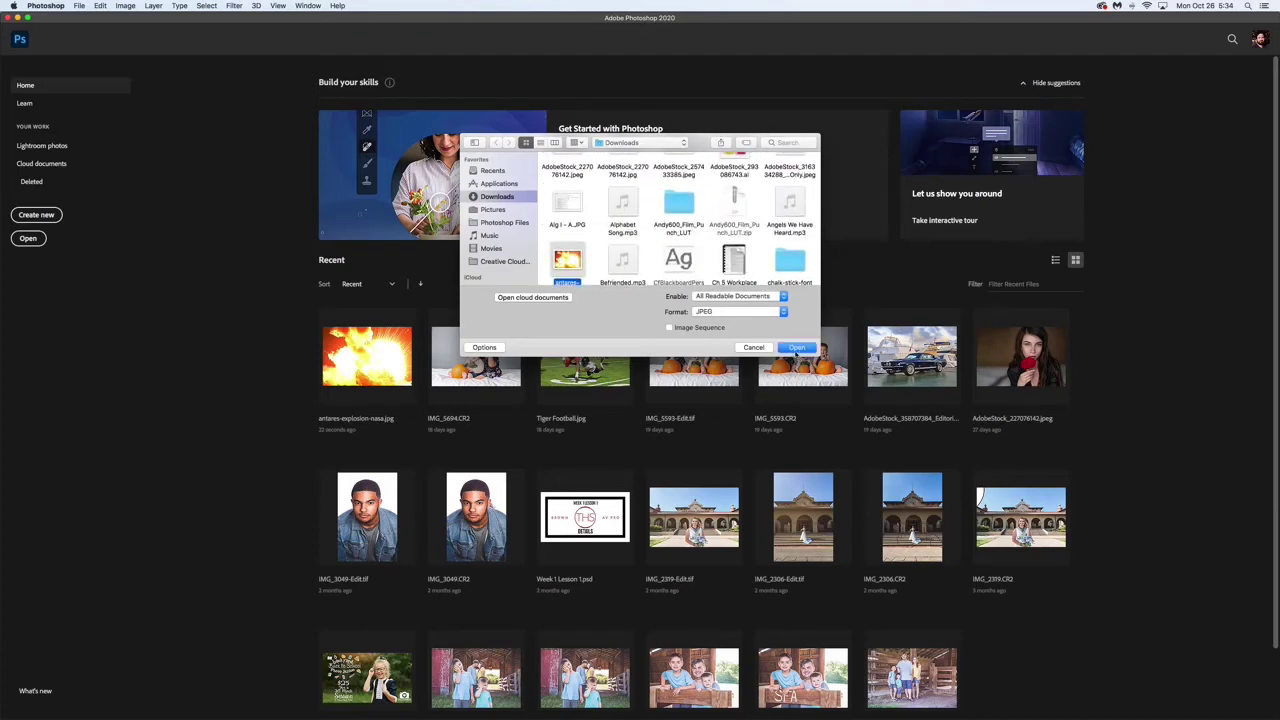
click(796, 347)
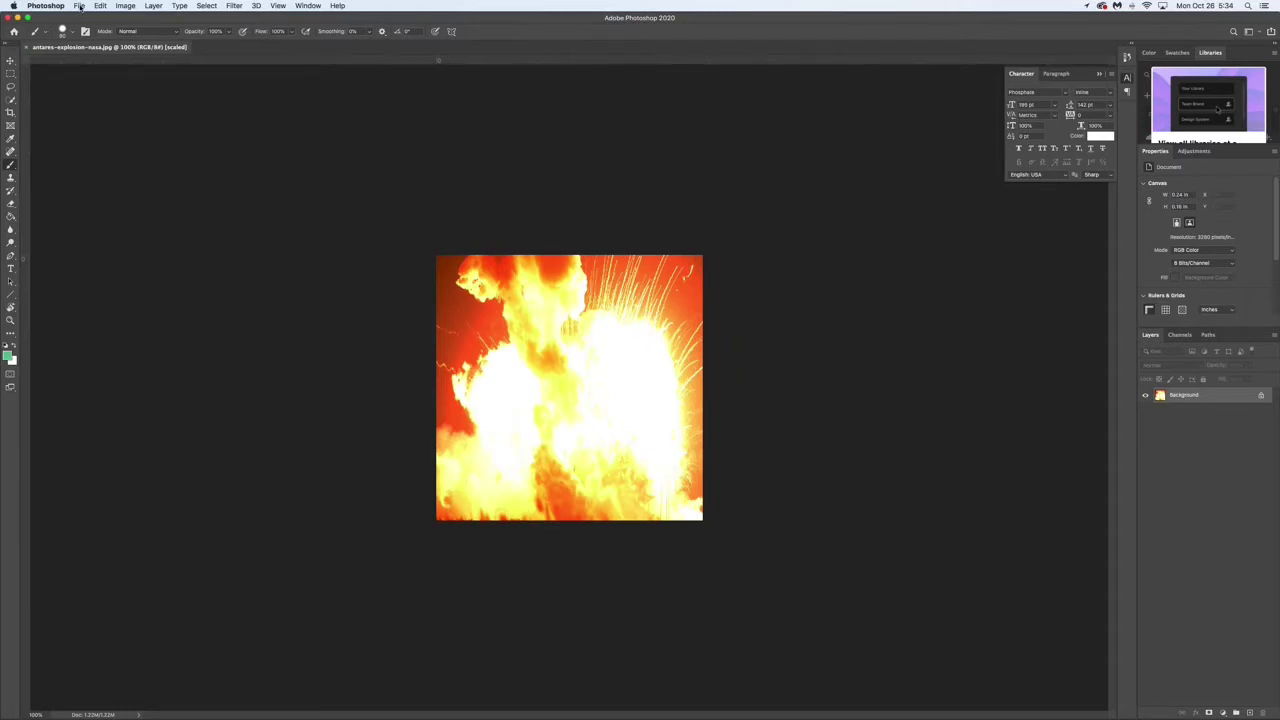
- Place john-wick2.jpg over the explosion, stretched to about 33.7% width, and close the document without saving
mouse_move(937, 717)
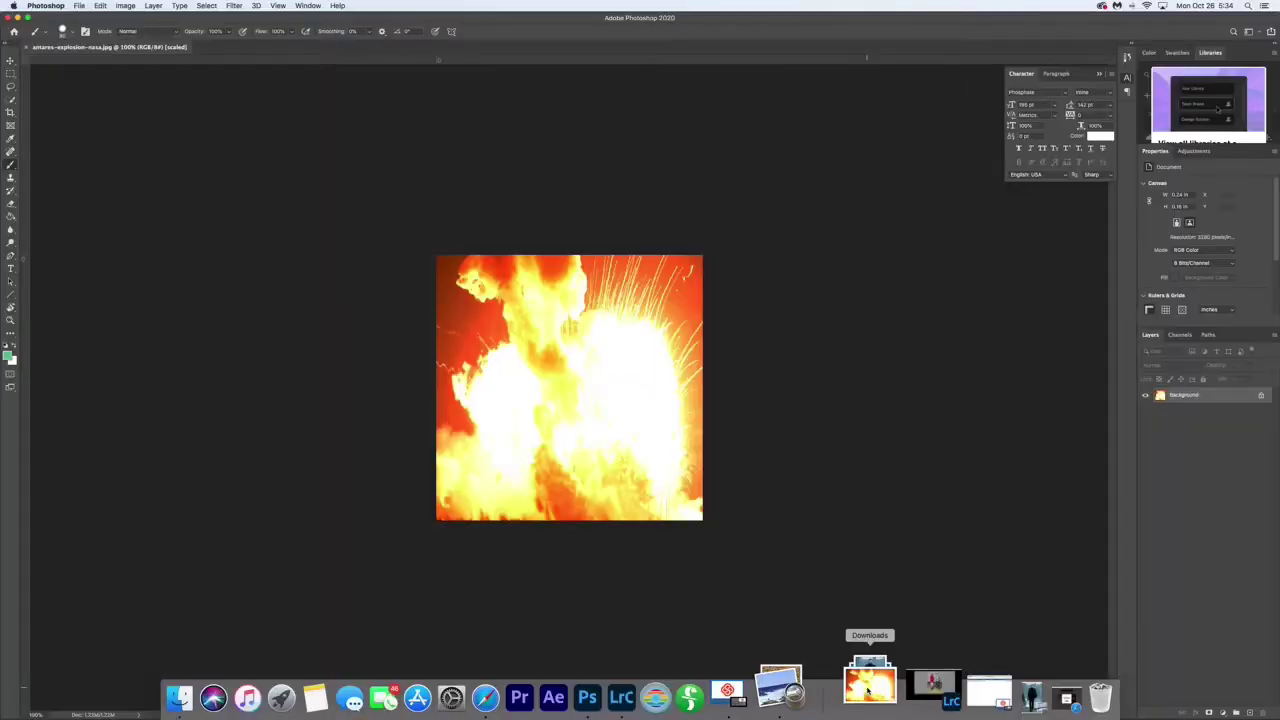
click(868, 688)
drag(703, 509, 566, 363)
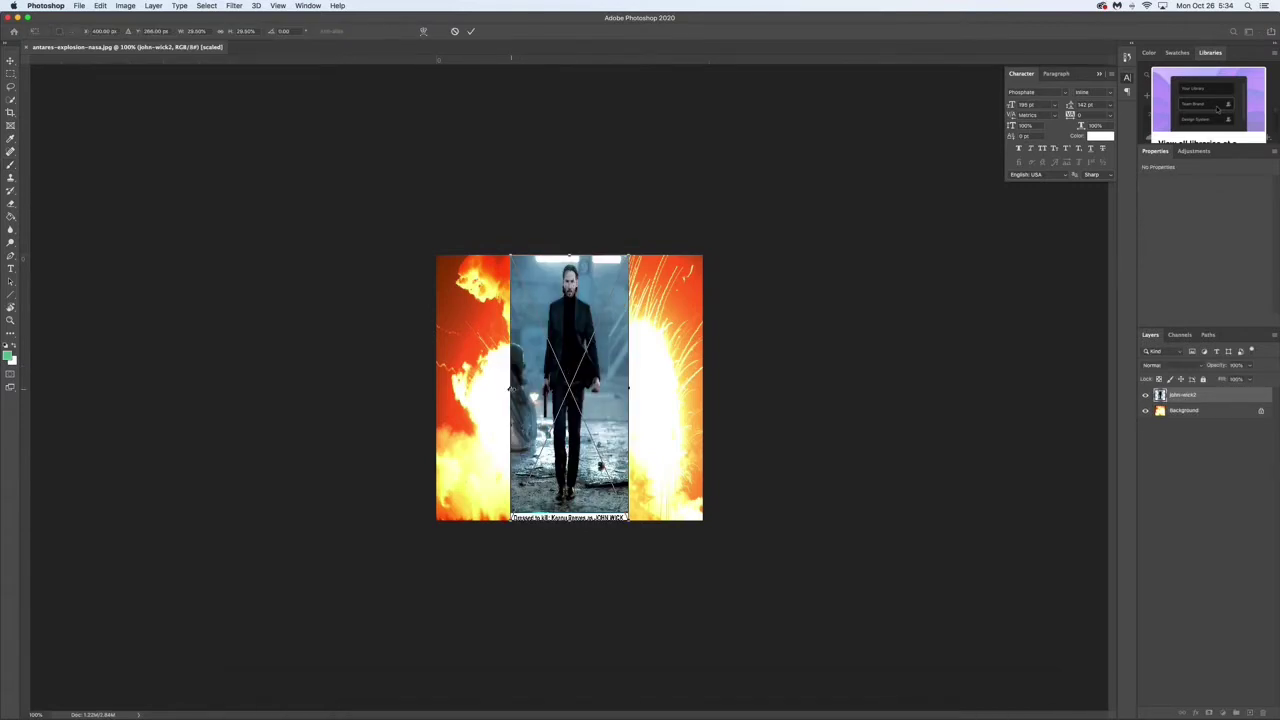
mouse_move(510, 388)
mouse_down()
mouse_move(465, 390)
mouse_move(493, 389)
mouse_up()
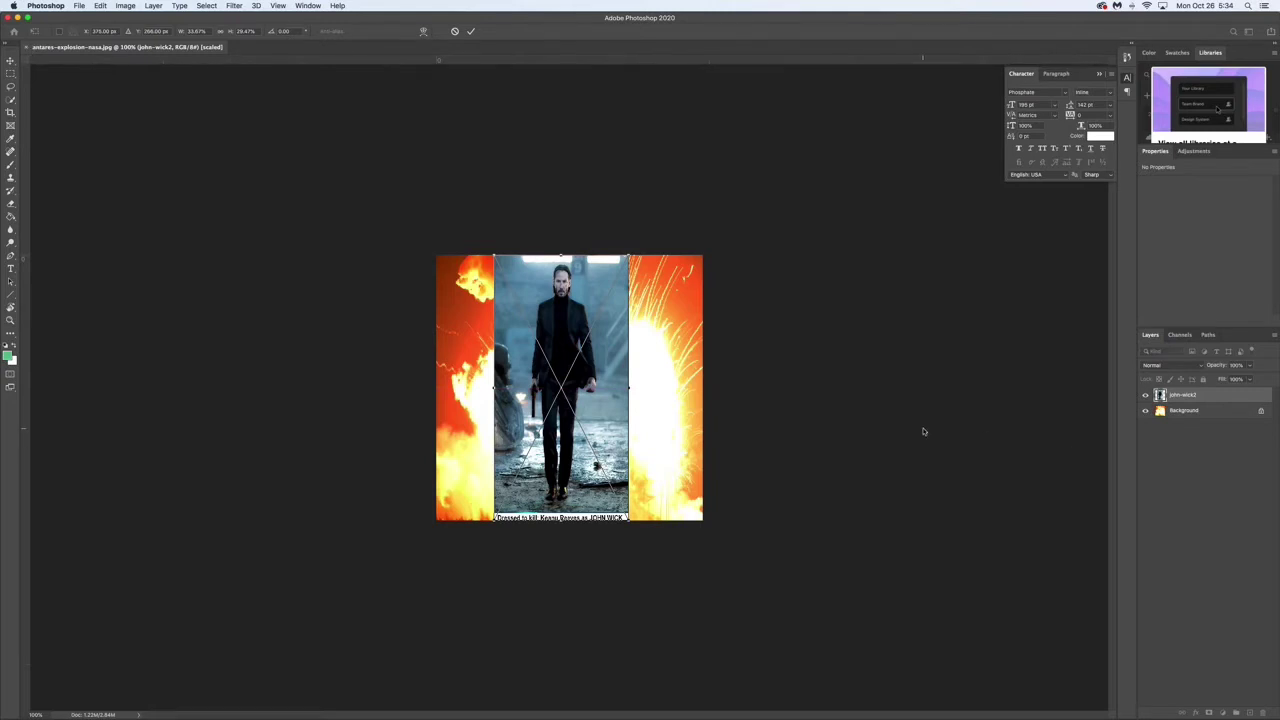
key(Return)
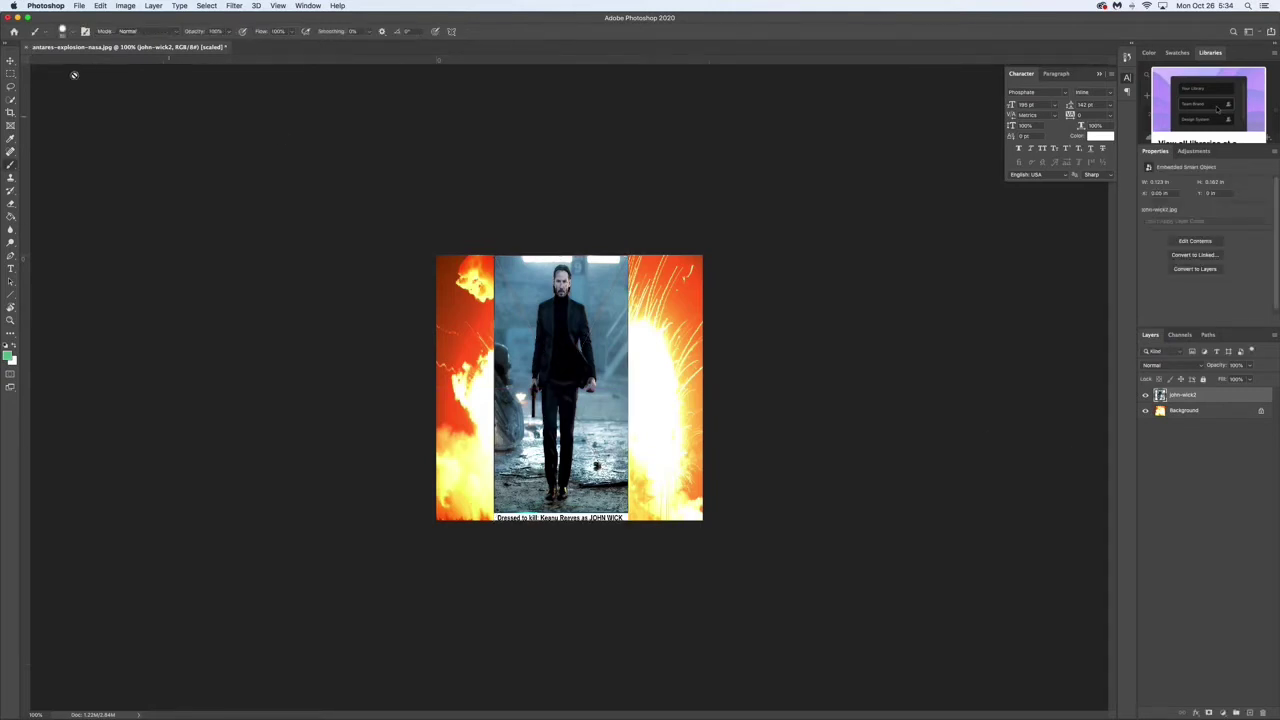
click(30, 47)
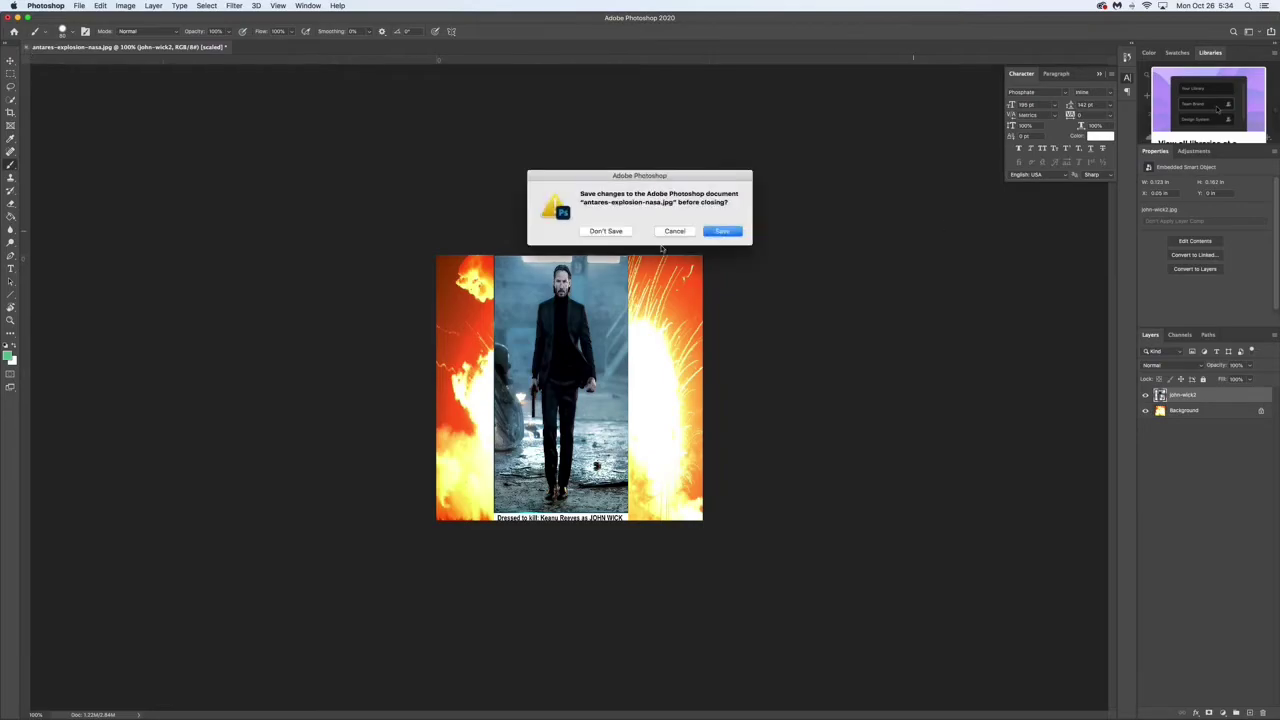
click(606, 231)
- Return to the explosion image results in Safari and open the Popular Mechanics page of the "So Long TNT" picture
key(super+Tab)
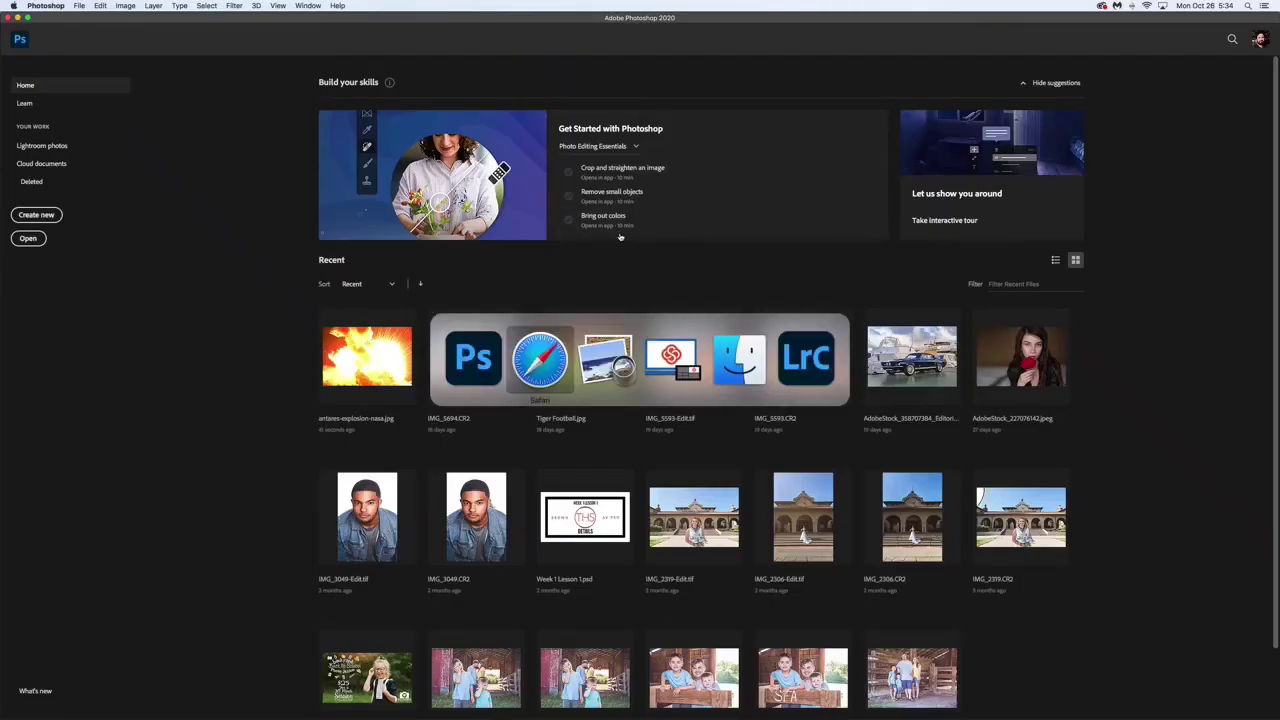
click(985, 688)
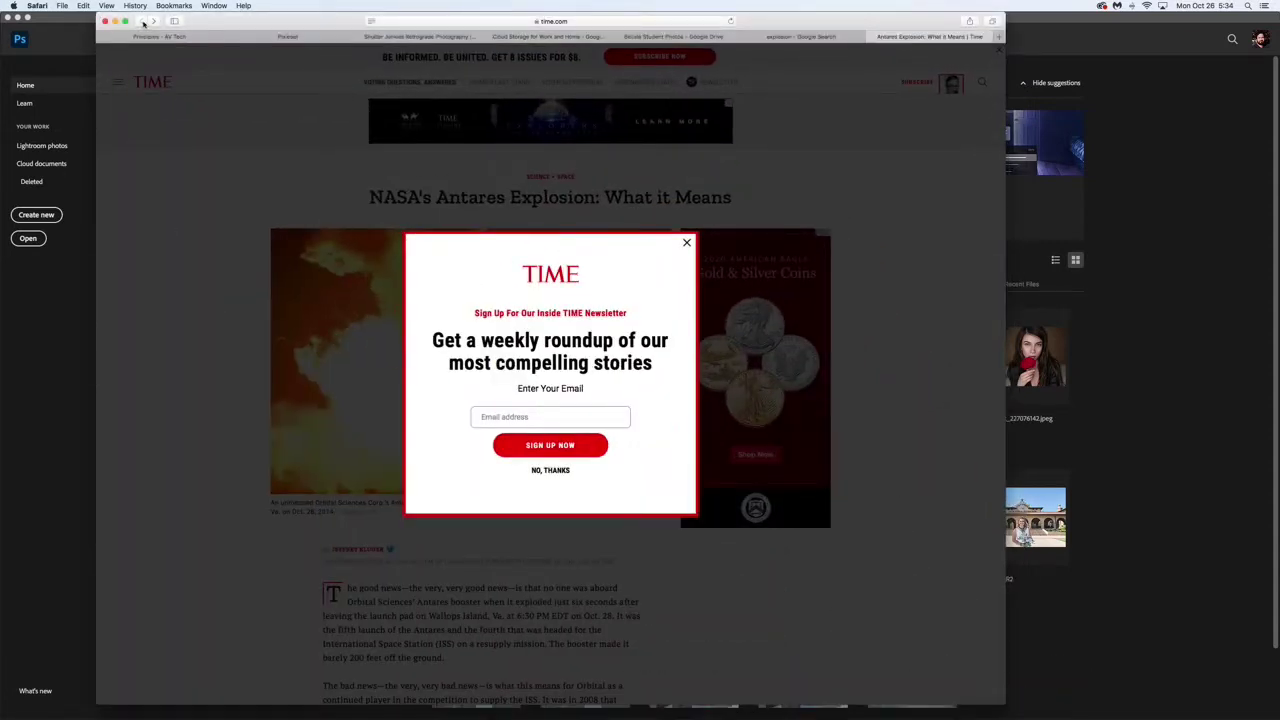
click(872, 37)
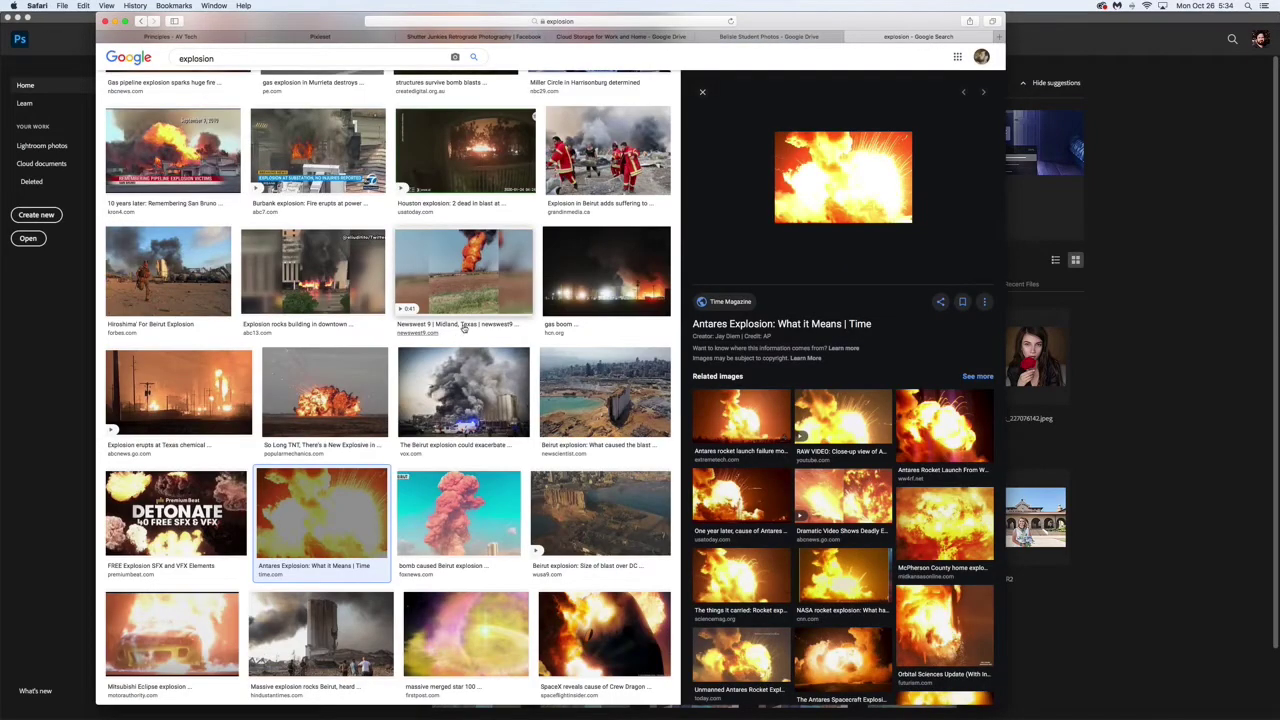
scroll(408, 362, down, 5)
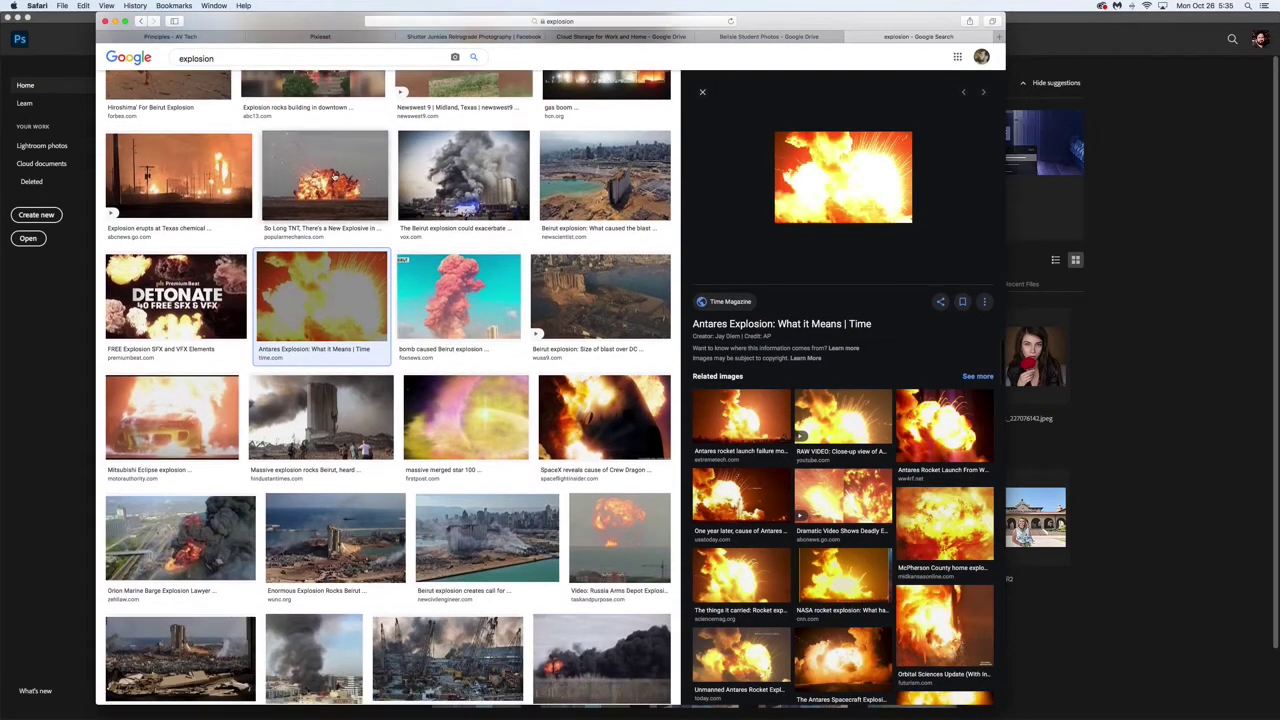
click(335, 177)
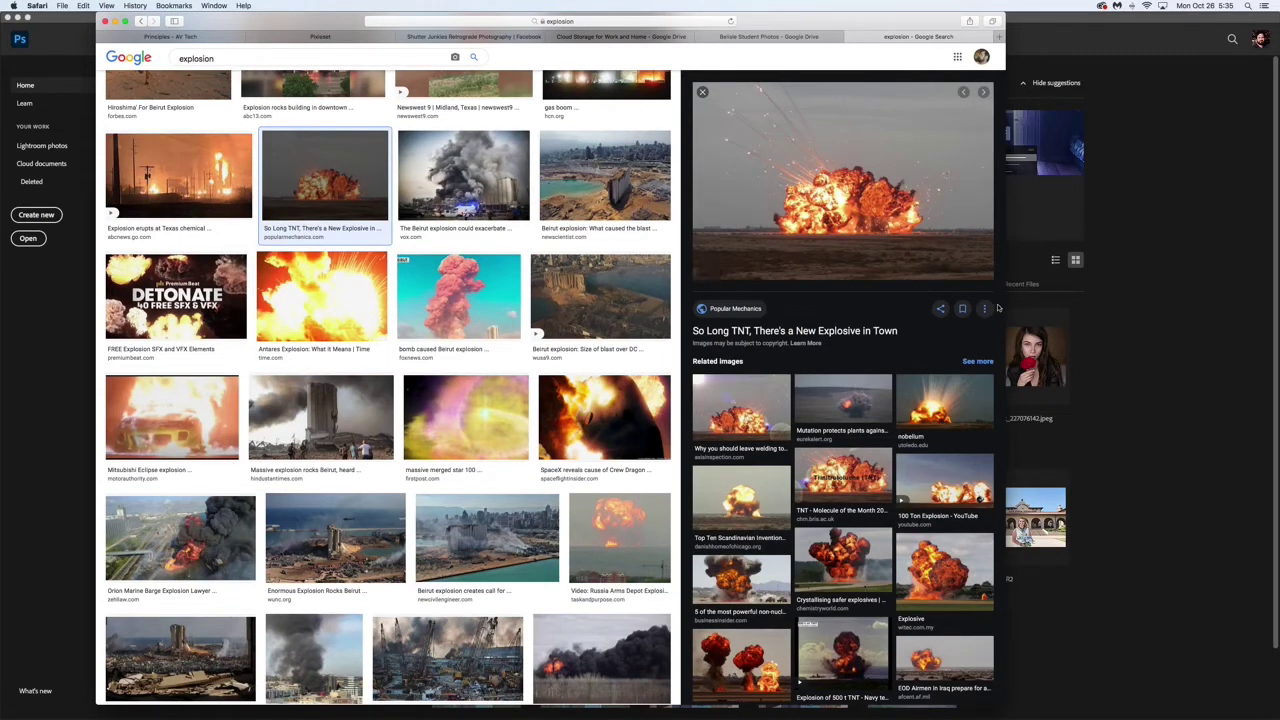
click(917, 233)
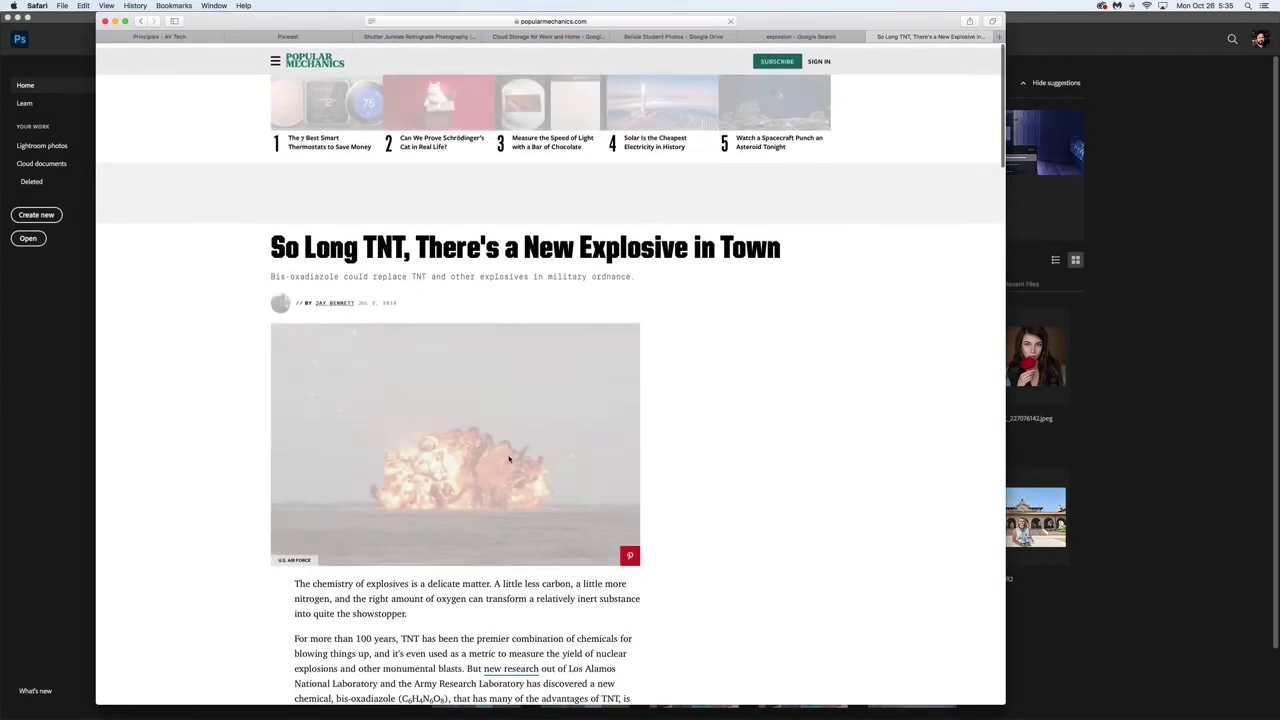
- Save the article's desert explosion image to Downloads
scroll(515, 430, down, 2)
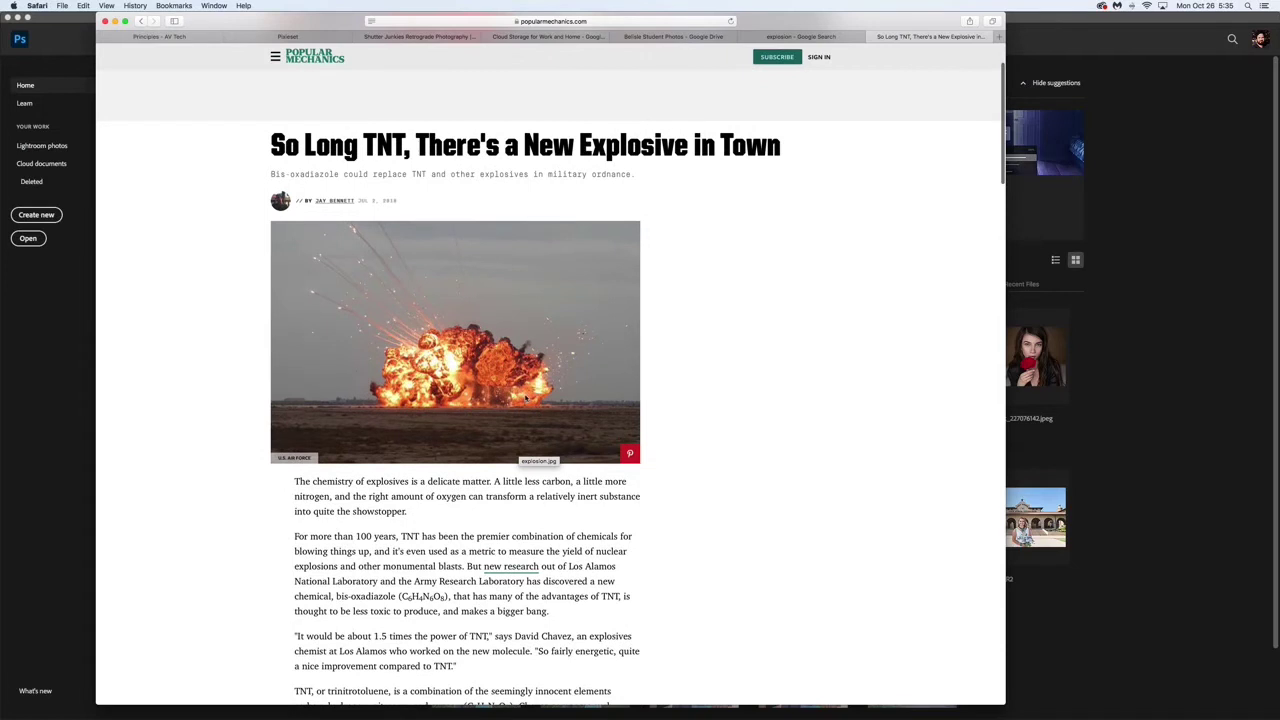
right_click(526, 398)
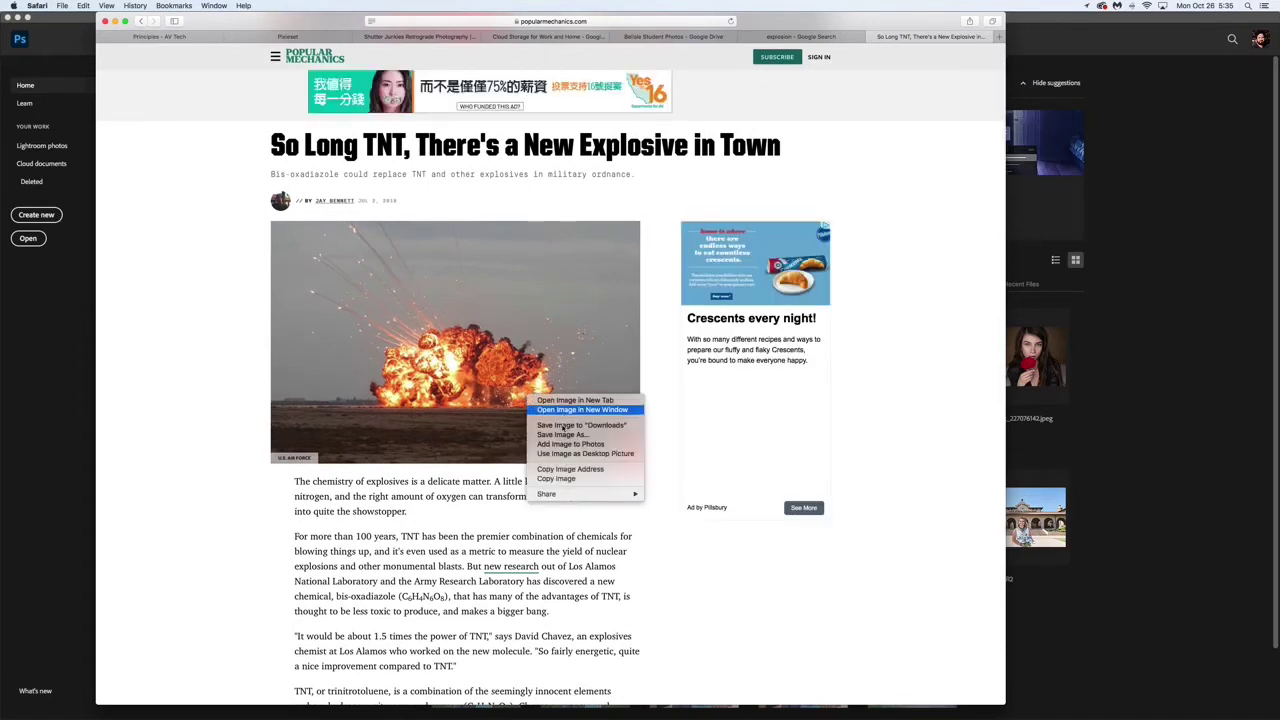
click(563, 428)
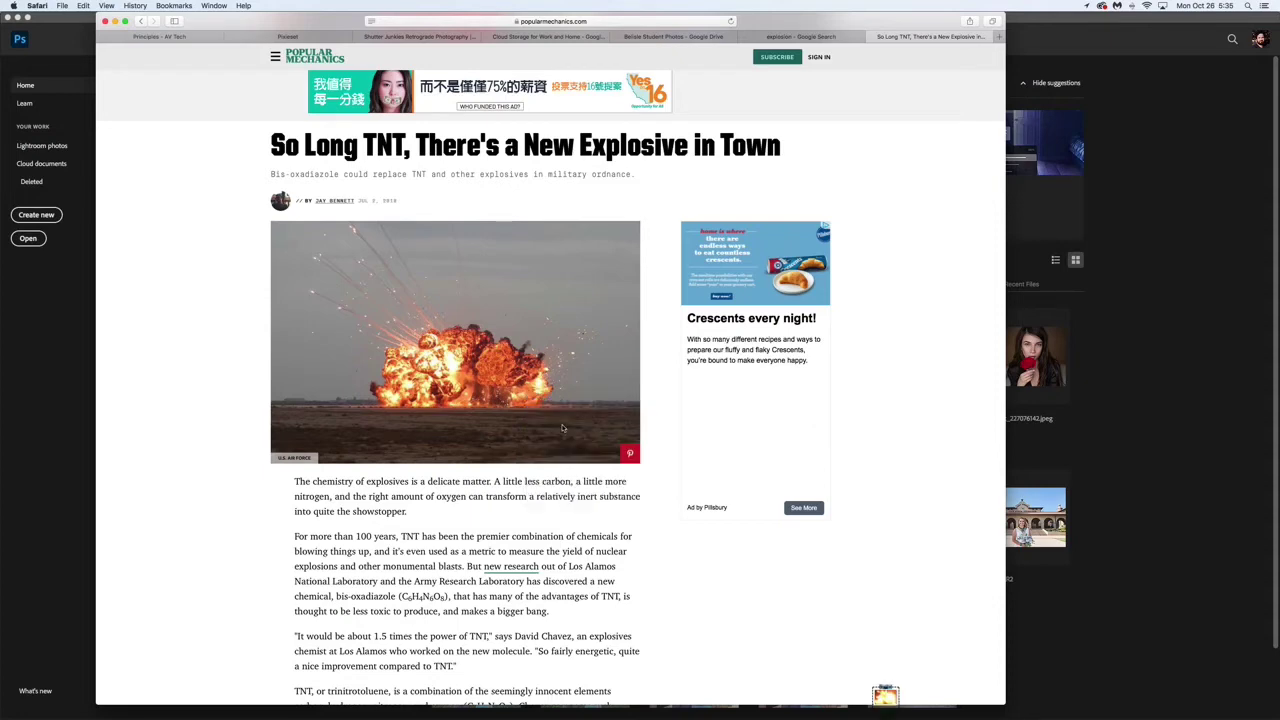
- Switch to Photoshop and open 050401-f-4729s-008-jpg-1530296168.jpg from the Downloads folder
click(986, 698)
click(71, 354)
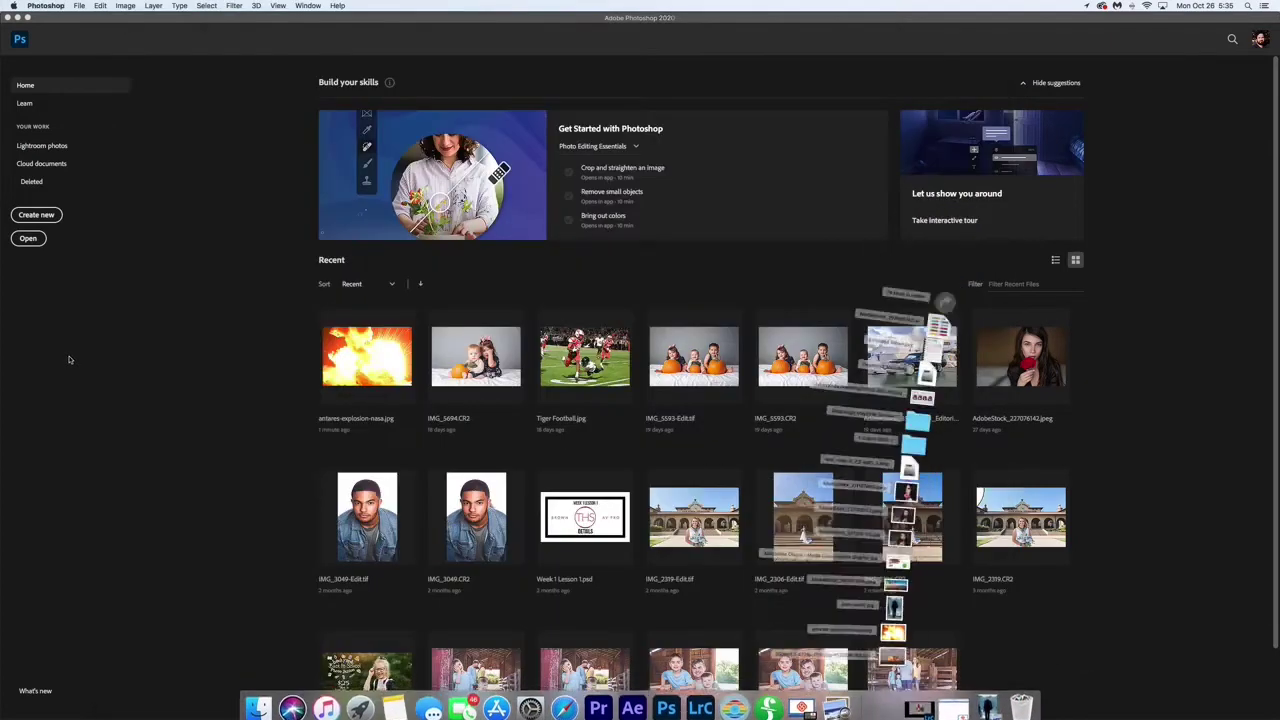
click(28, 238)
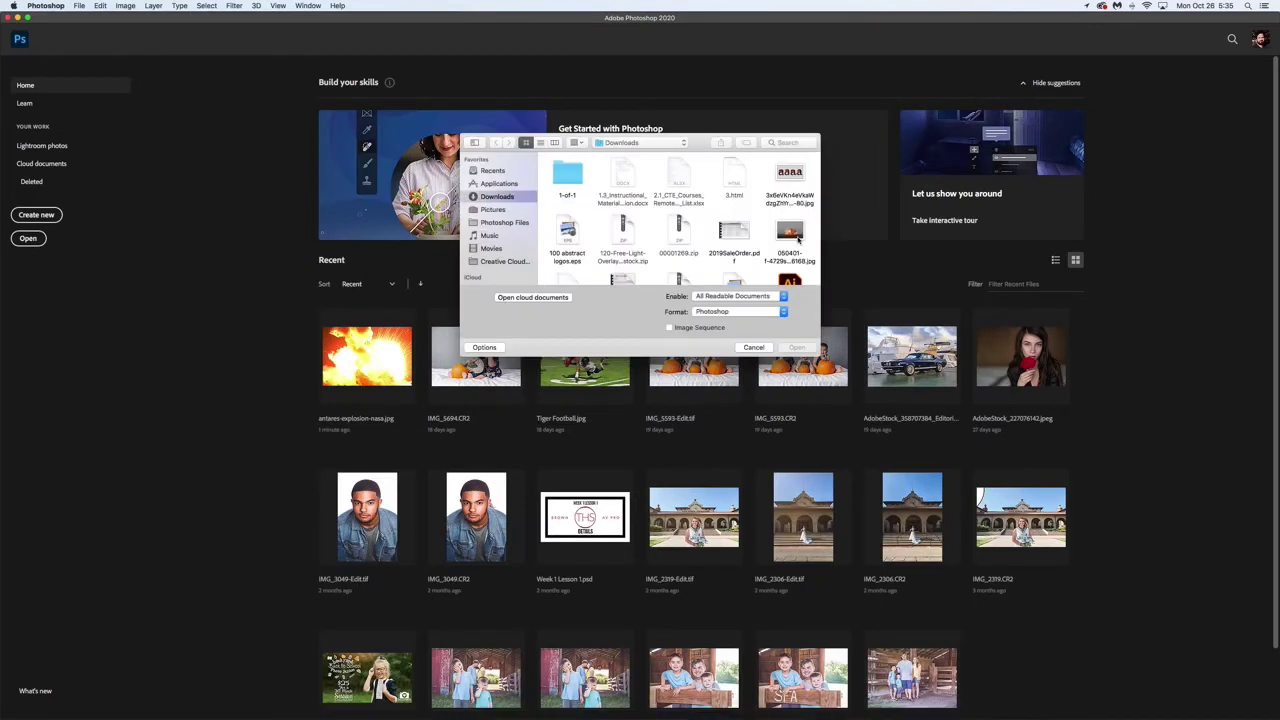
click(790, 240)
click(797, 348)
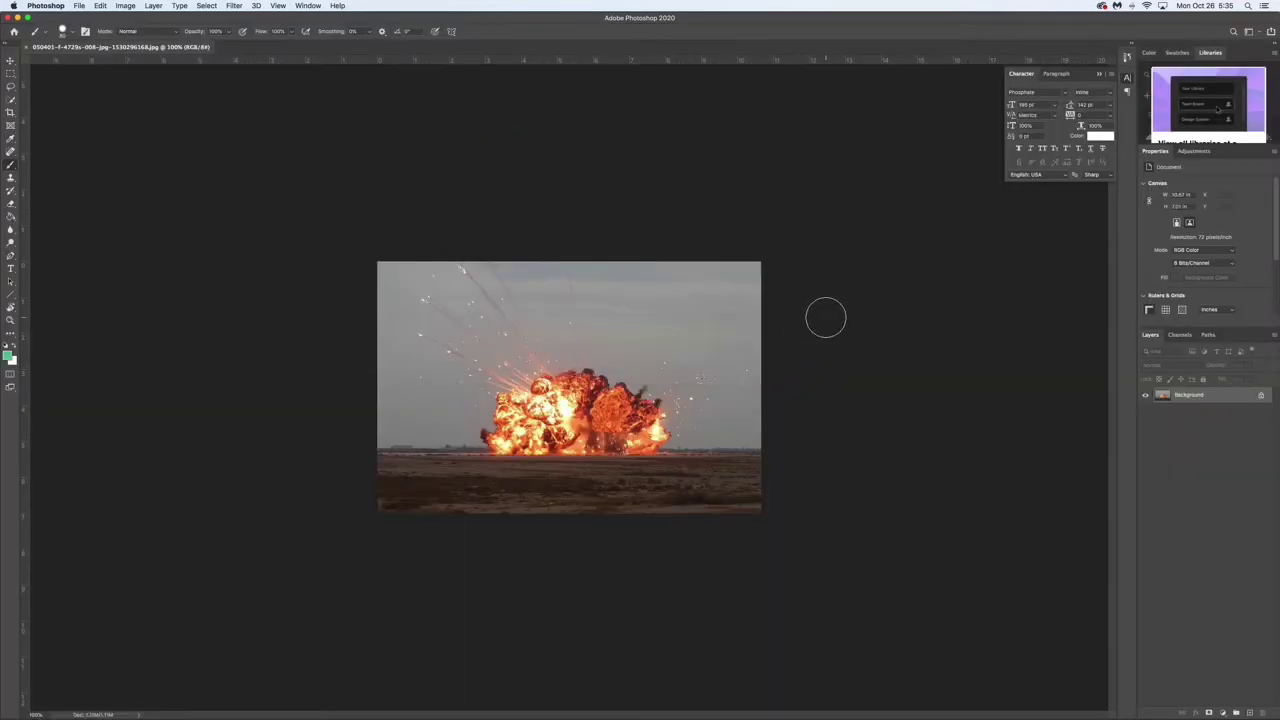
- Place john-wick2.jpg from the Downloads folder over the centre of the desert explosion, scaled to about 26%
mouse_move(945, 700)
click(888, 682)
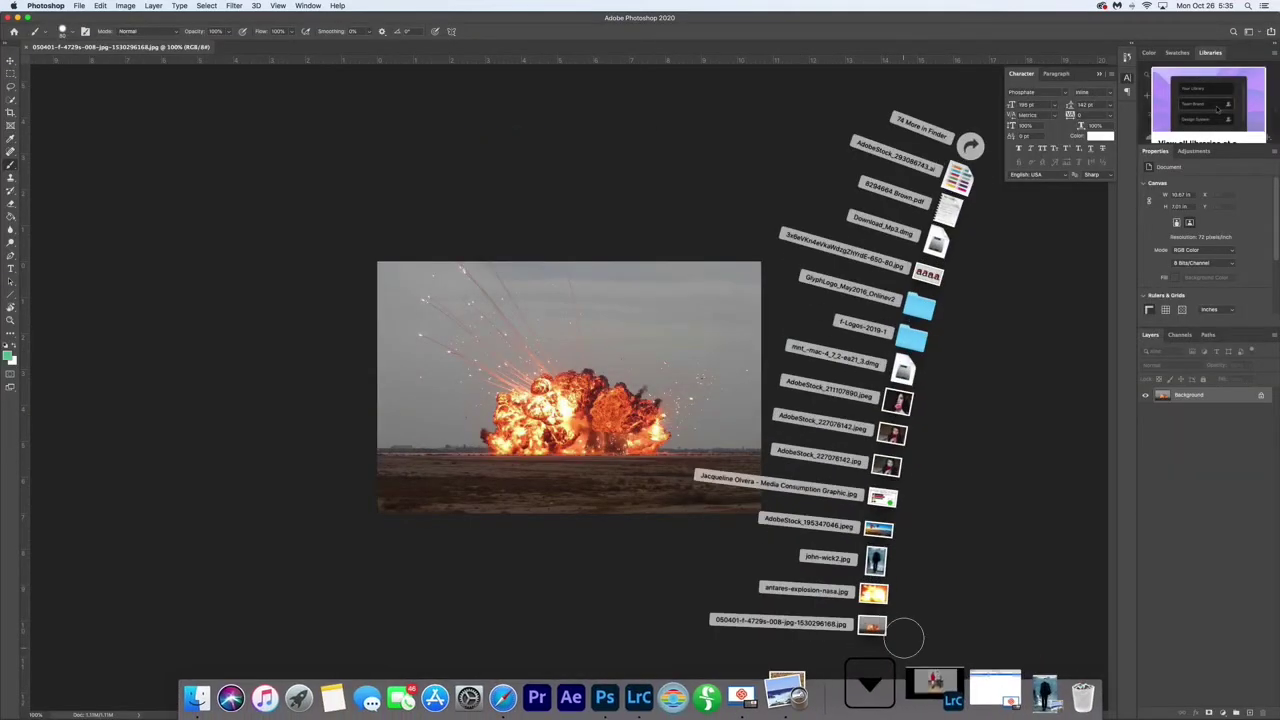
drag(906, 560, 548, 366)
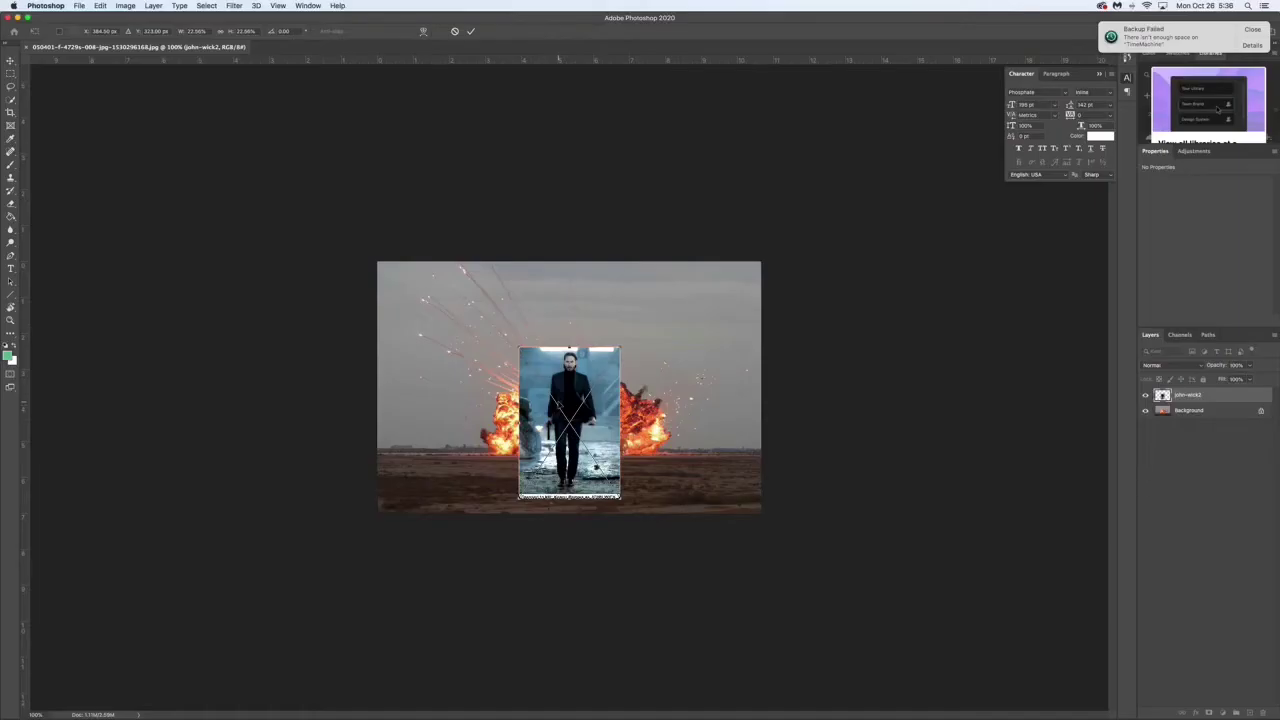
drag(519, 347, 502, 323)
mouse_move(558, 375)
mouse_down()
mouse_move(577, 338)
mouse_move(573, 369)
mouse_up()
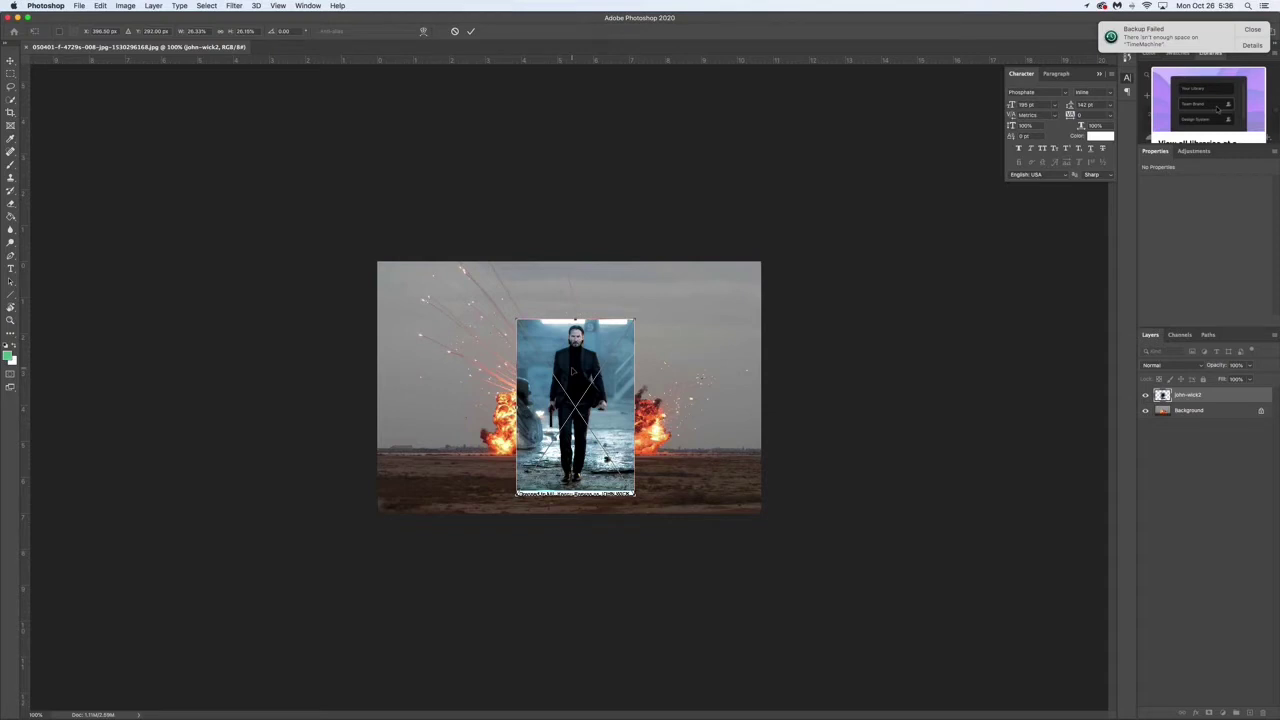
key(Return)
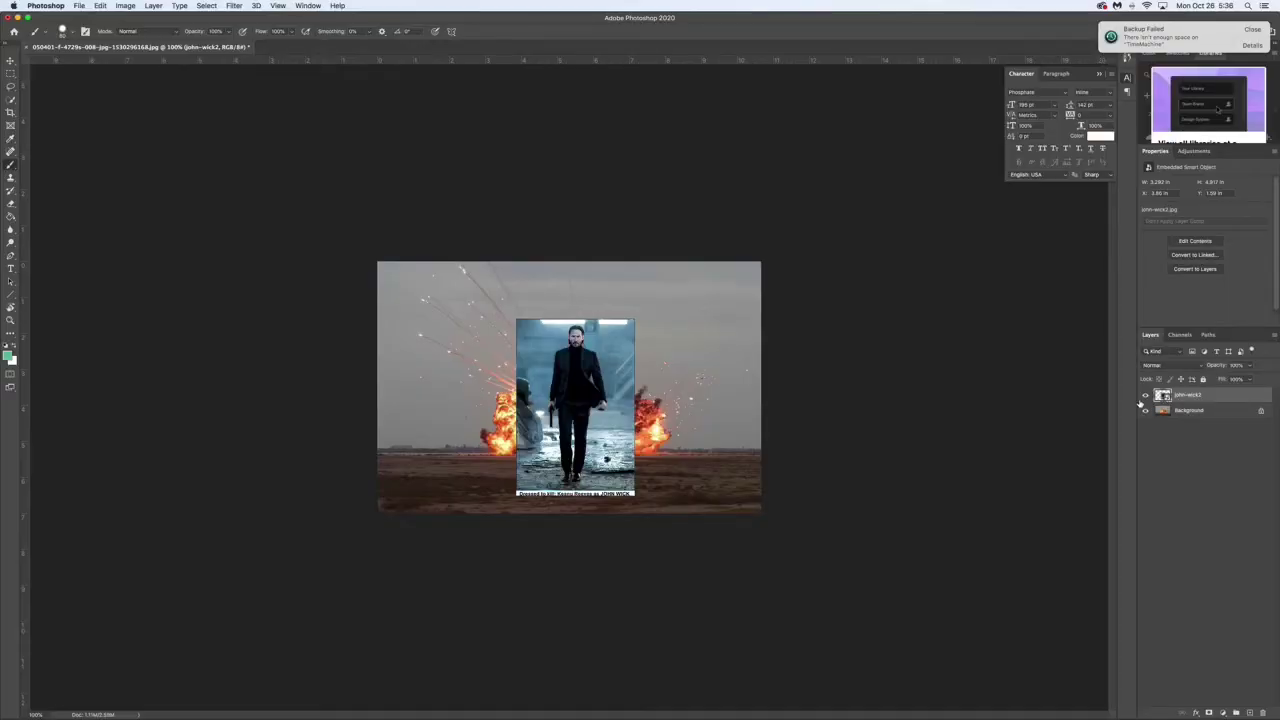
- Select the John Wick figure, including the gun in his hand, with the Quick Selection tool
key(super+equal)
key(super+equal)
key(super+minus)
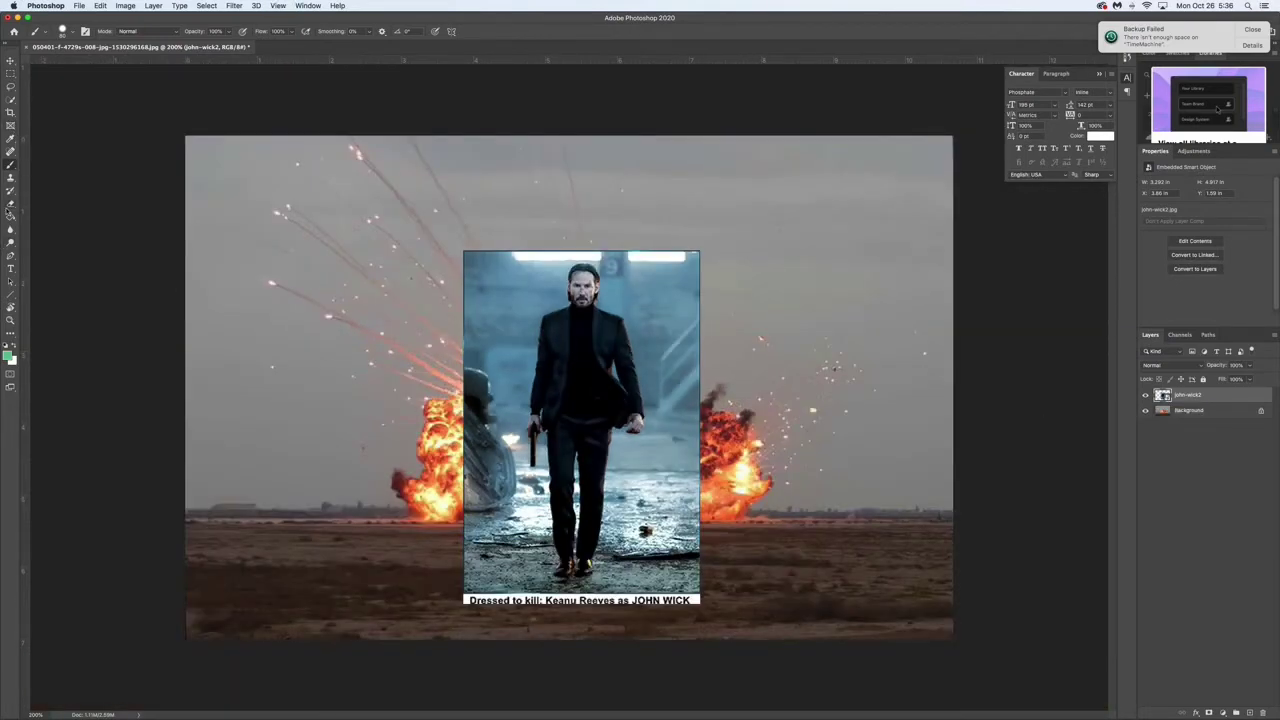
click(10, 255)
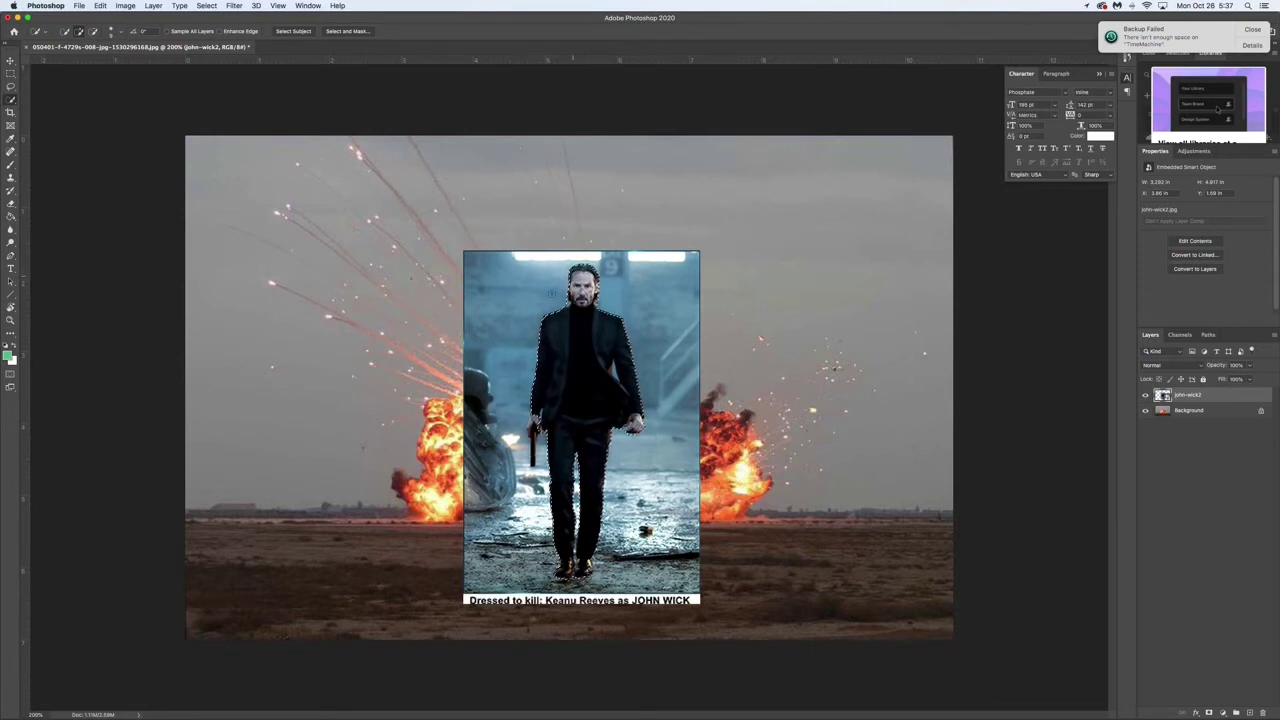
drag(532, 420, 533, 456)
drag(468, 370, 497, 420)
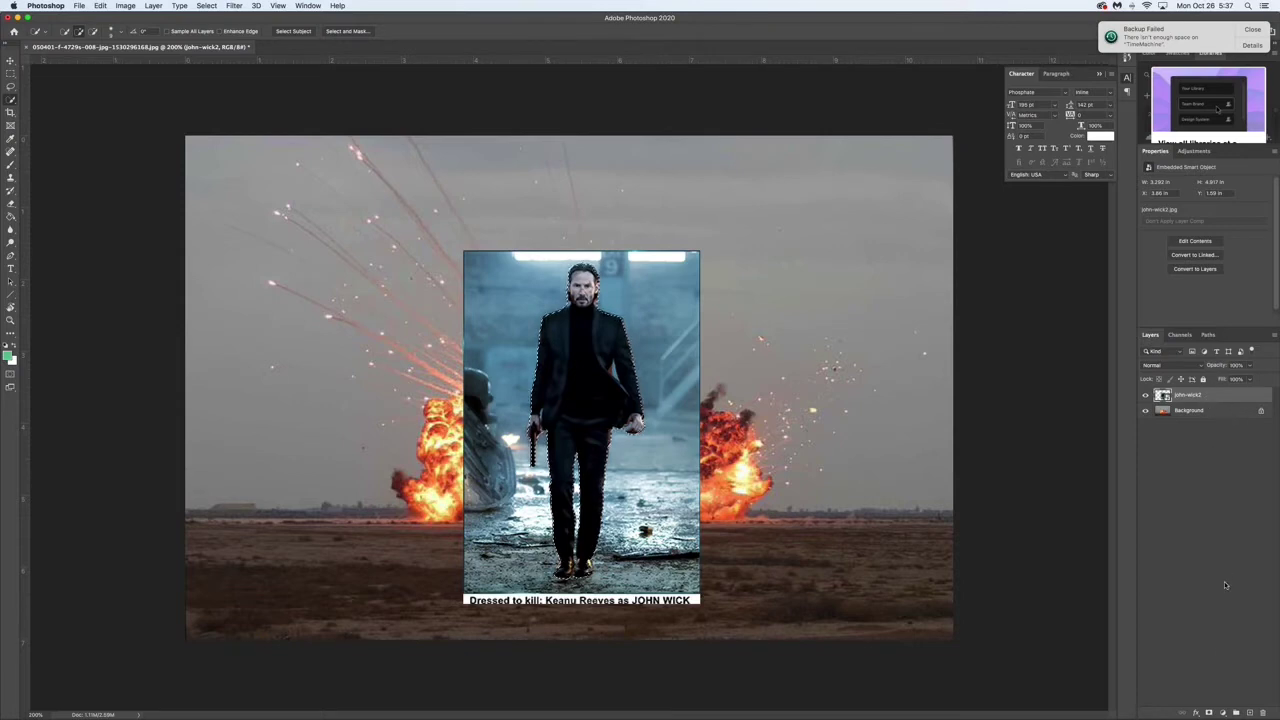
- Mask the john-wick2 layer to the selected figure and paint the leftover picture border out of the mask with black
click(1209, 712)
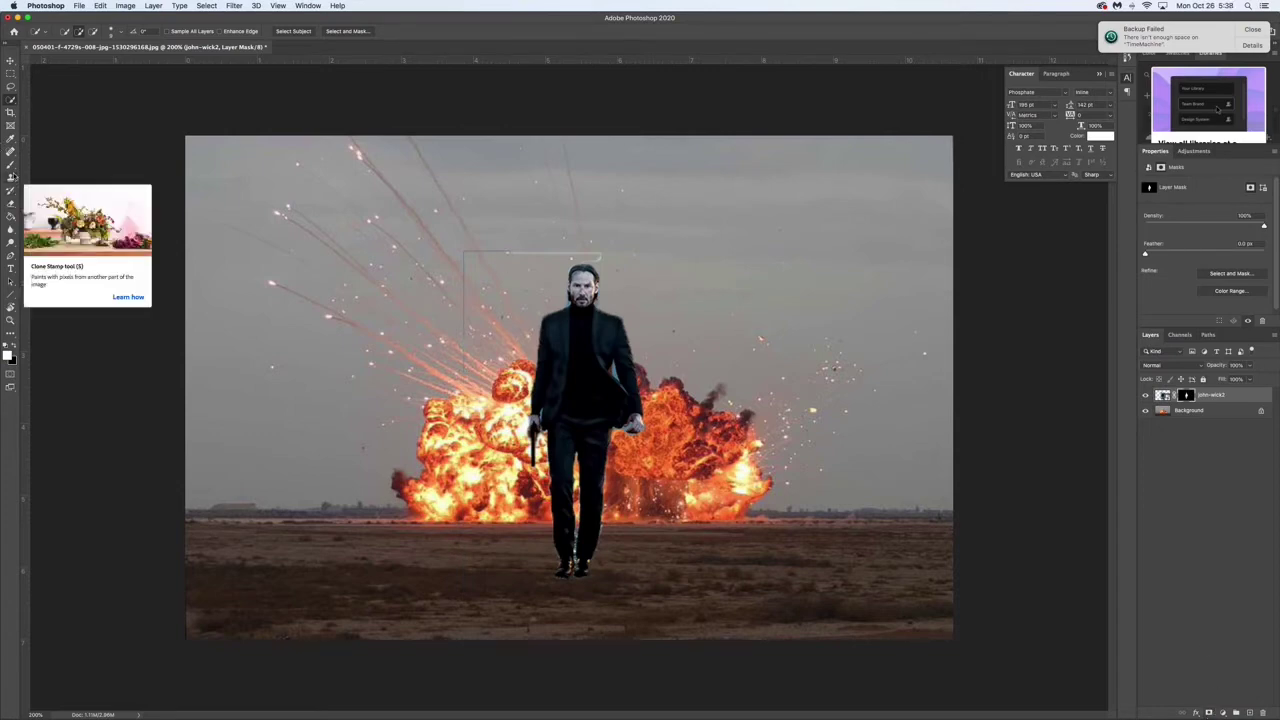
click(13, 347)
click(13, 163)
mouse_move(379, 321)
mouse_down()
mouse_move(460, 390)
mouse_move(469, 227)
mouse_move(603, 236)
mouse_move(475, 237)
mouse_up()
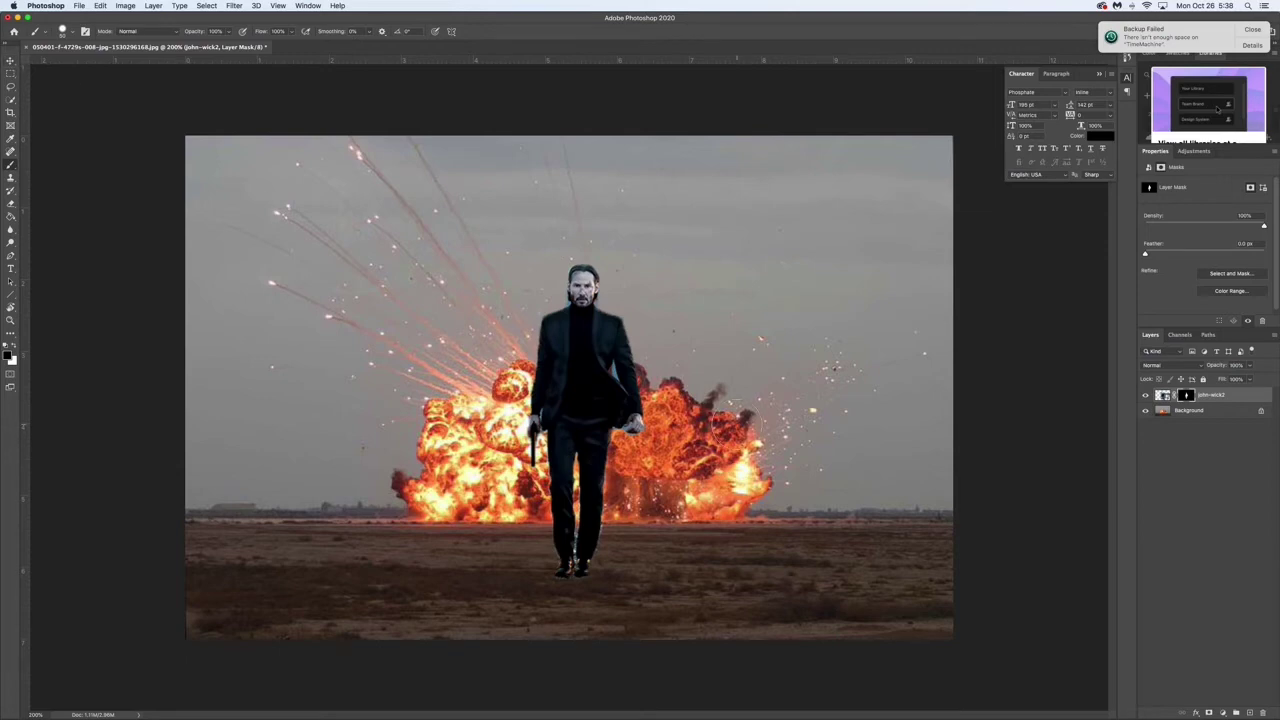
- Move the cut-out figure toward the left side of the explosion and try it at smaller sizes
click(10, 61)
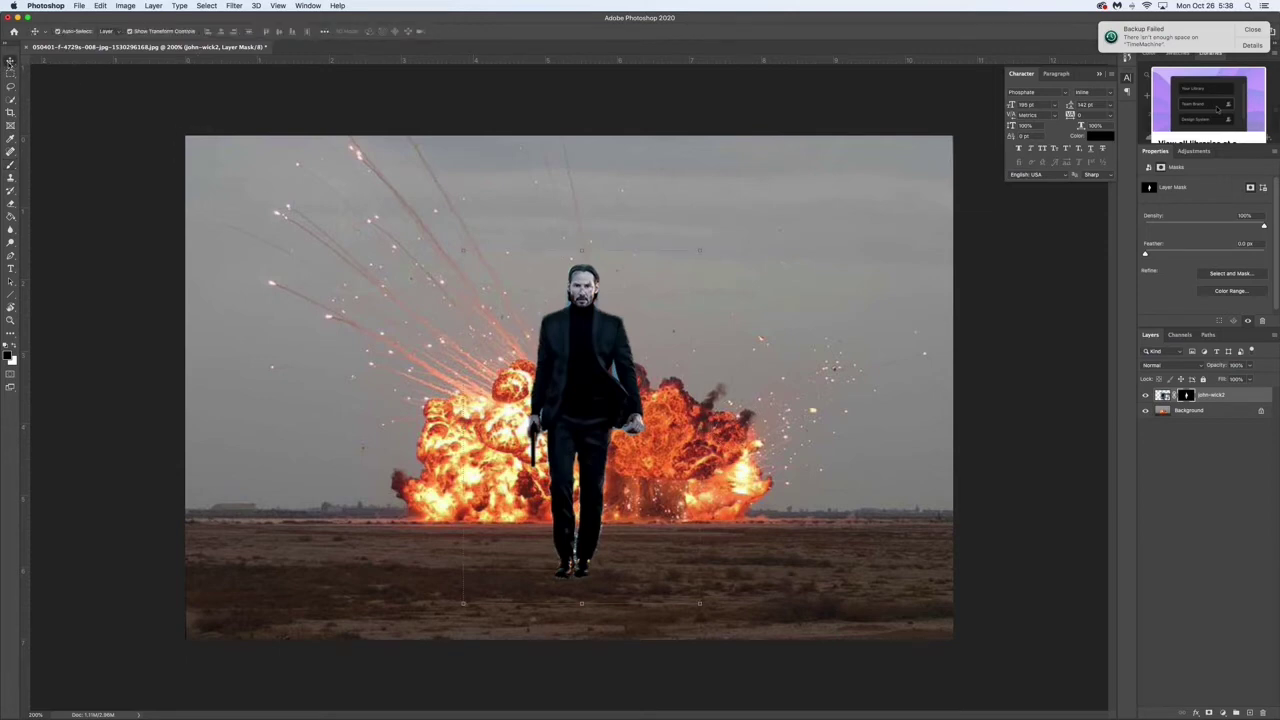
drag(577, 334, 459, 357)
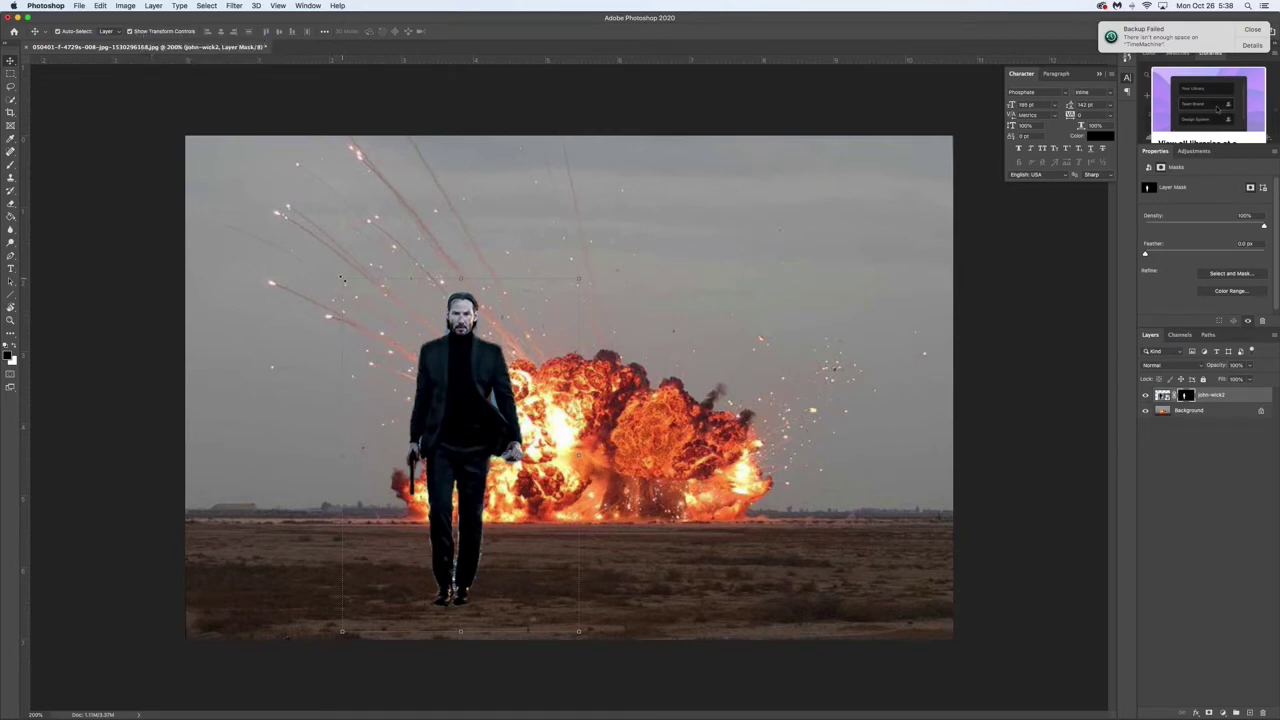
drag(342, 280, 426, 400)
drag(493, 457, 474, 446)
drag(402, 390, 437, 436)
drag(527, 507, 606, 493)
drag(517, 414, 559, 477)
- Enlarge the cut-out figure and position it in the left foreground, with its lower legs running off the image's bottom edge
drag(588, 523, 285, 355)
drag(448, 432, 446, 537)
drag(336, 427, 204, 232)
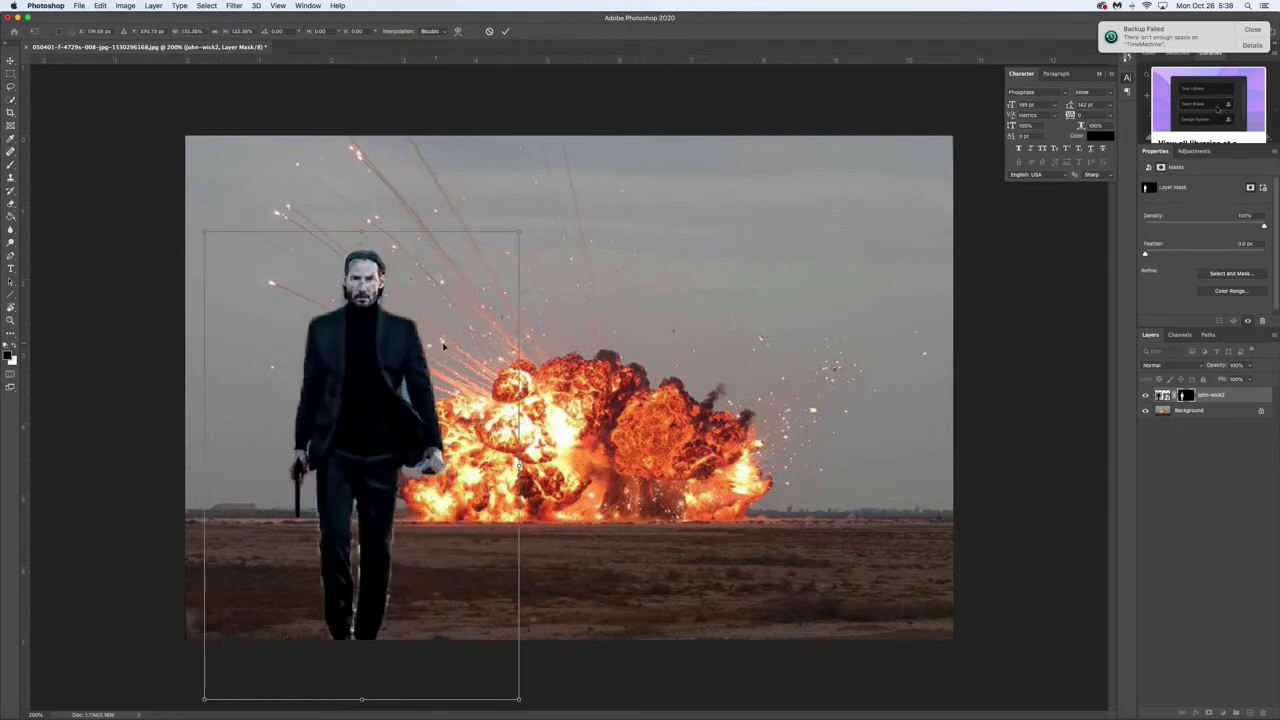
drag(444, 345, 460, 413)
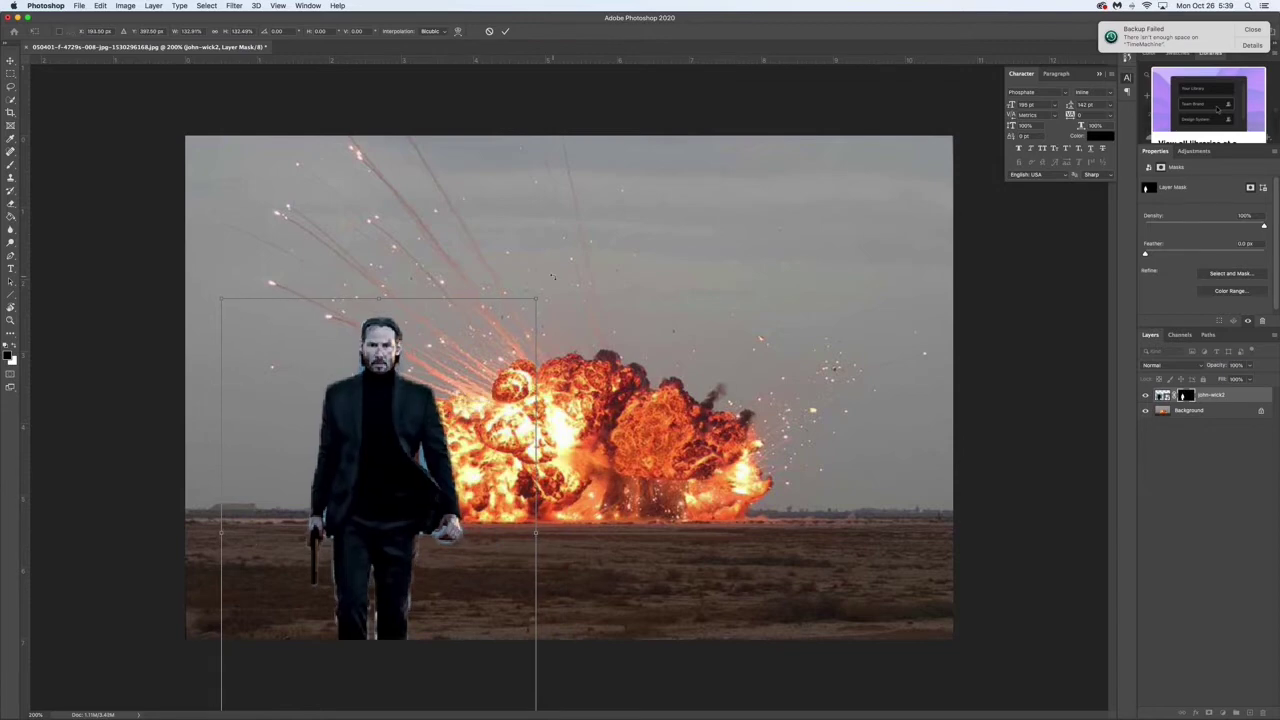
drag(536, 297, 558, 266)
key(Return)
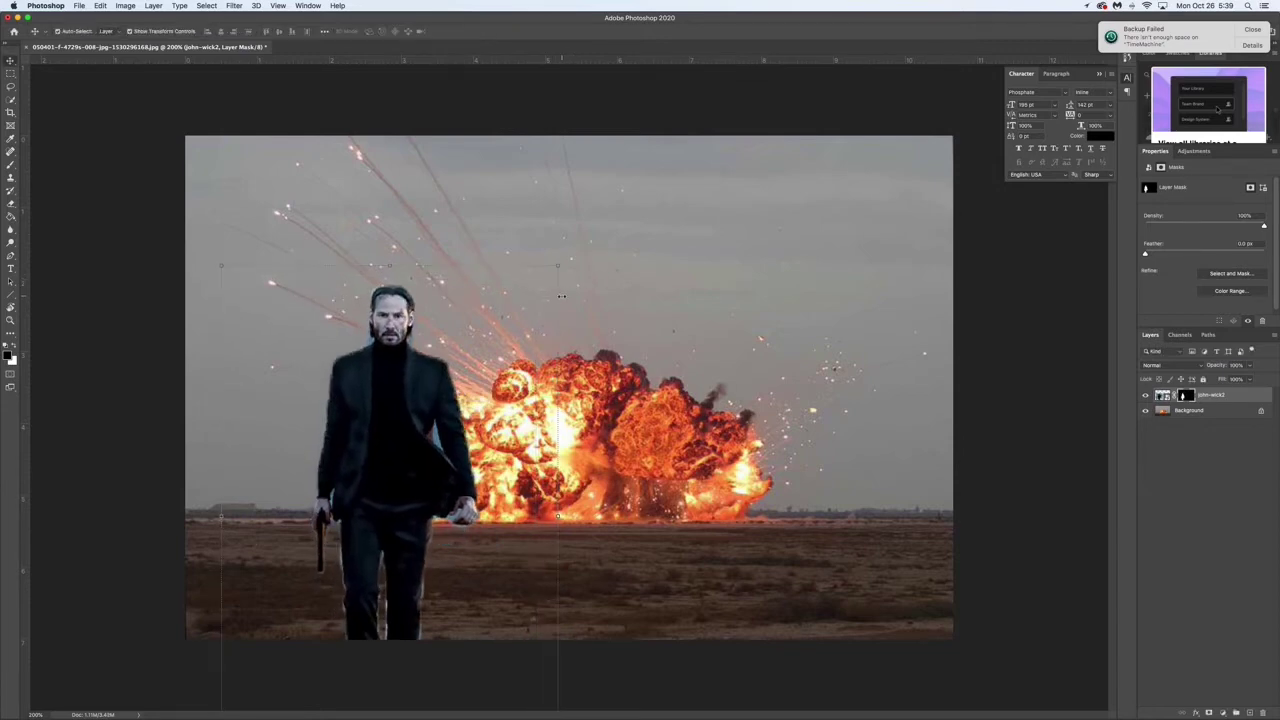